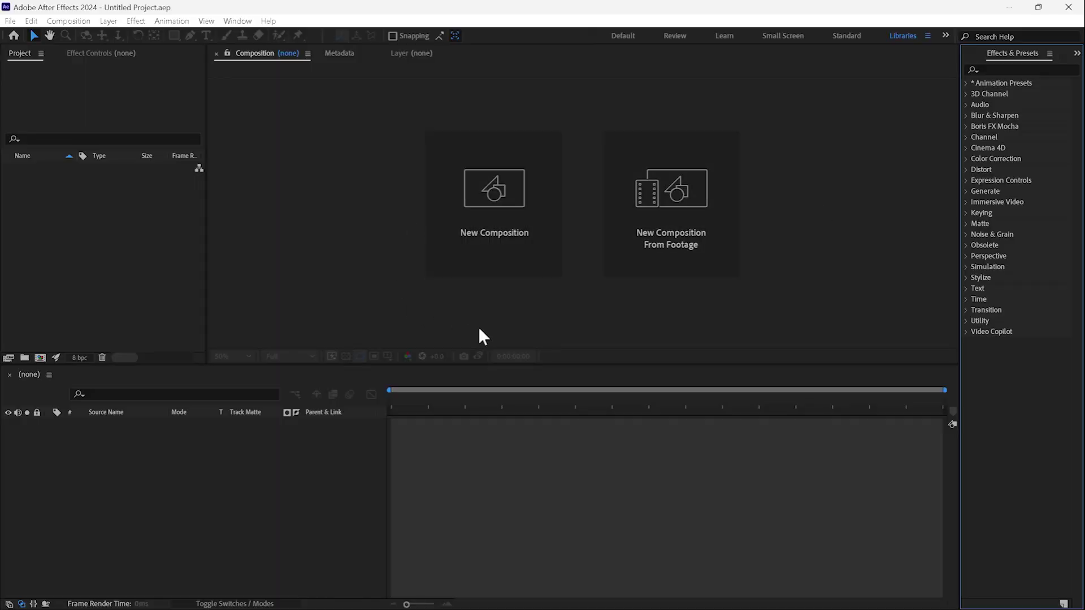
# Create a new composition named Comp 1 with the HD 1920x1080 29.97 fps preset and a 10-second duration.
pyautogui.click(479, 198)
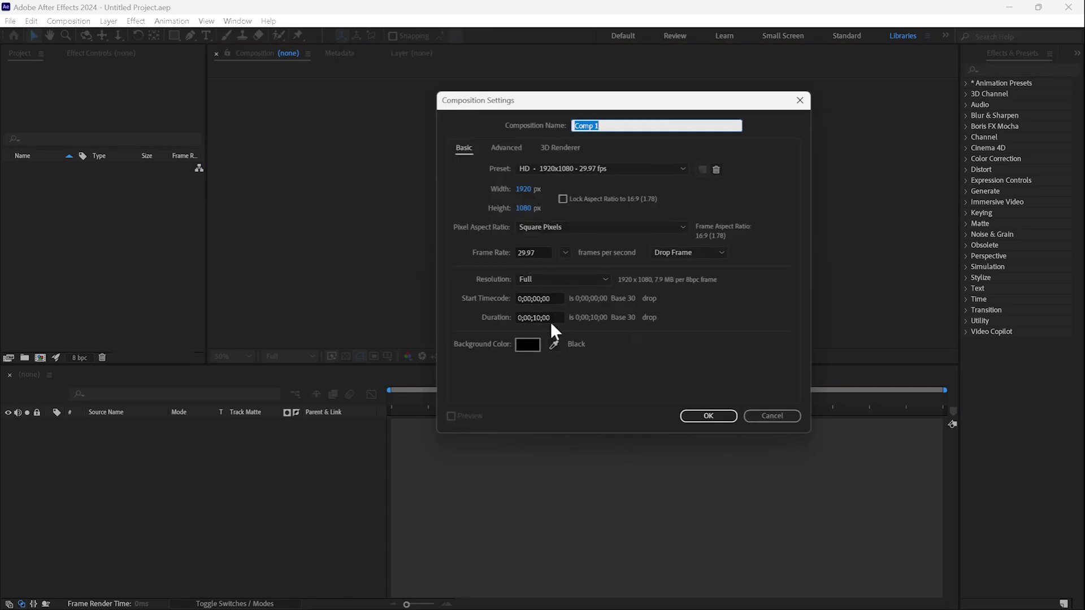
pyautogui.click(709, 416)
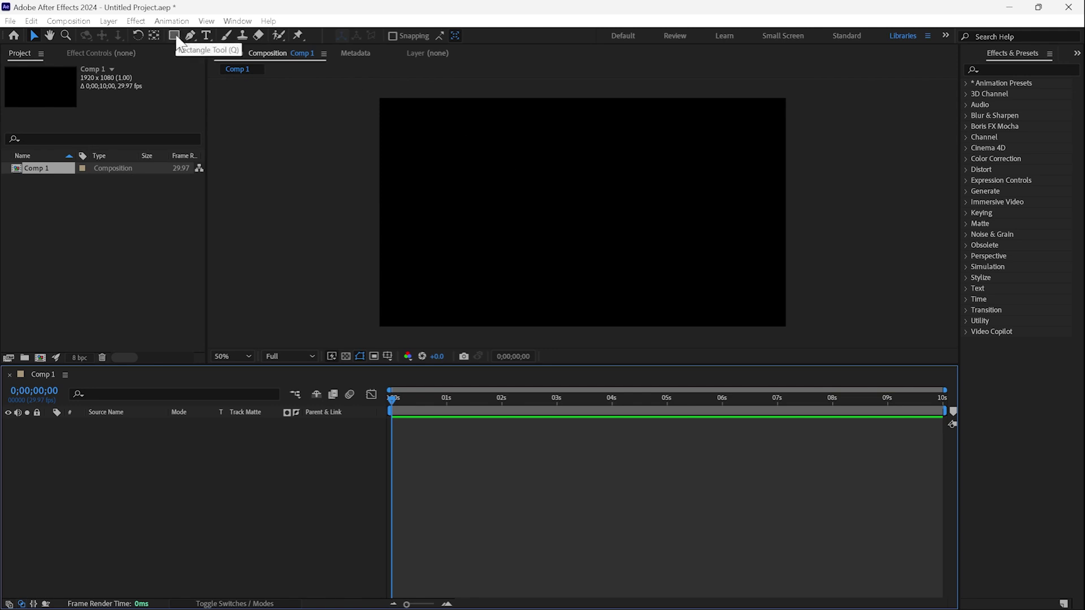
# Draw a large rectangle with the Rectangle tool in the composition, closing the floating Properties window first.
pyautogui.click(175, 37)
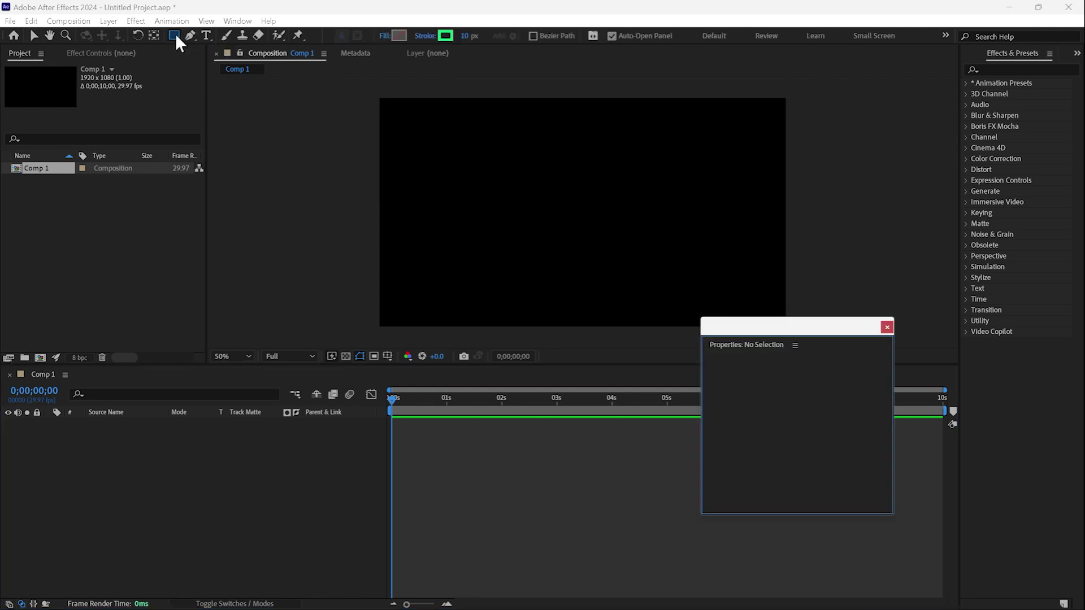
pyautogui.click(886, 327)
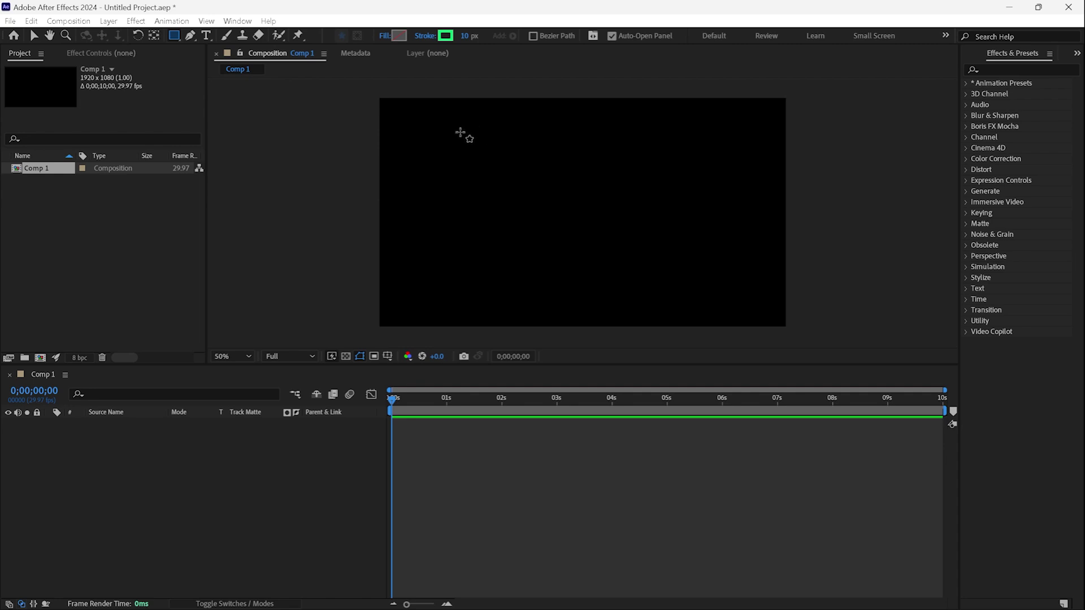
pyautogui.moveTo(444, 119); pyautogui.dragTo(688, 284)
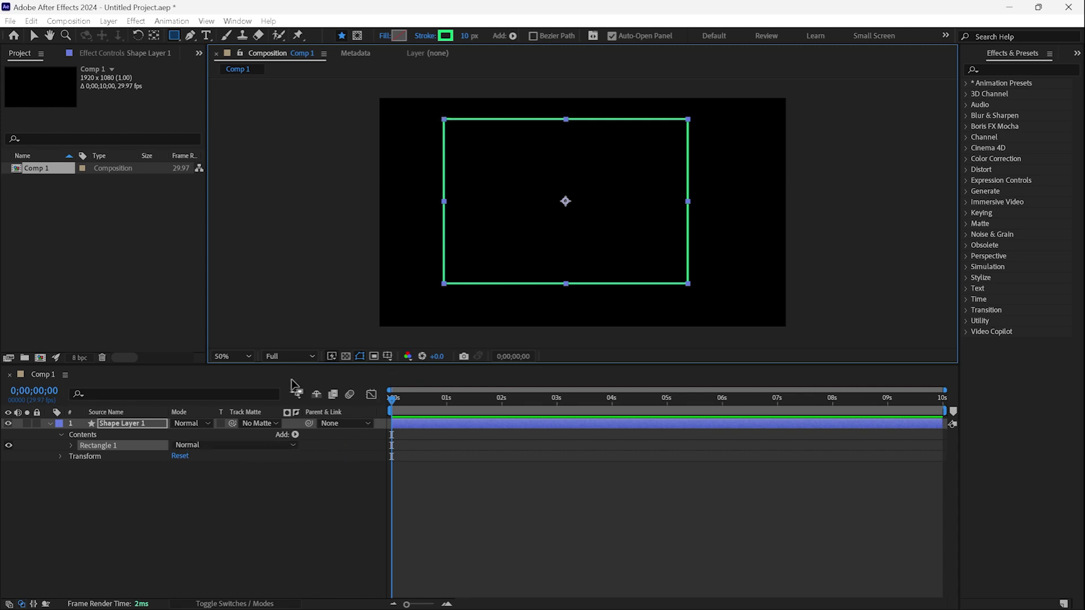
# Add Round Corners to the rectangle and set its radius to 200.
pyautogui.click(512, 36)
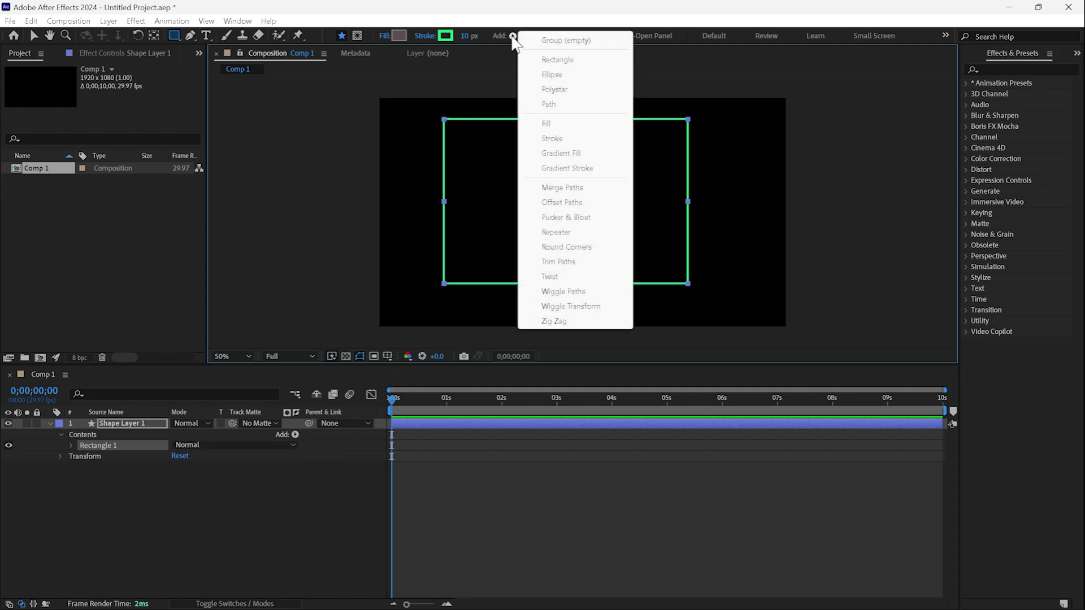
pyautogui.click(565, 247)
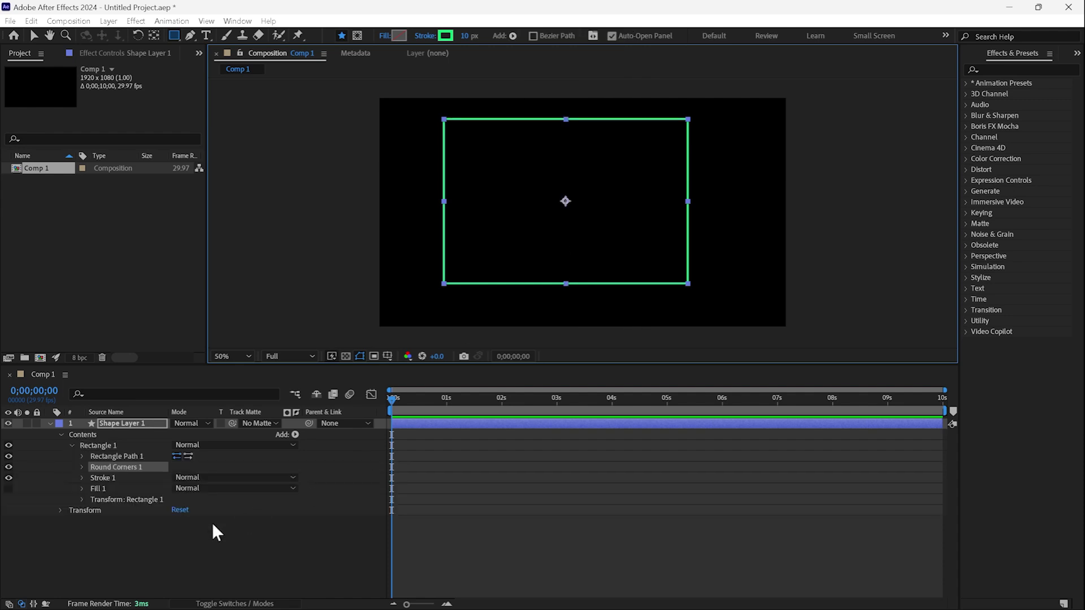
pyautogui.click(82, 467)
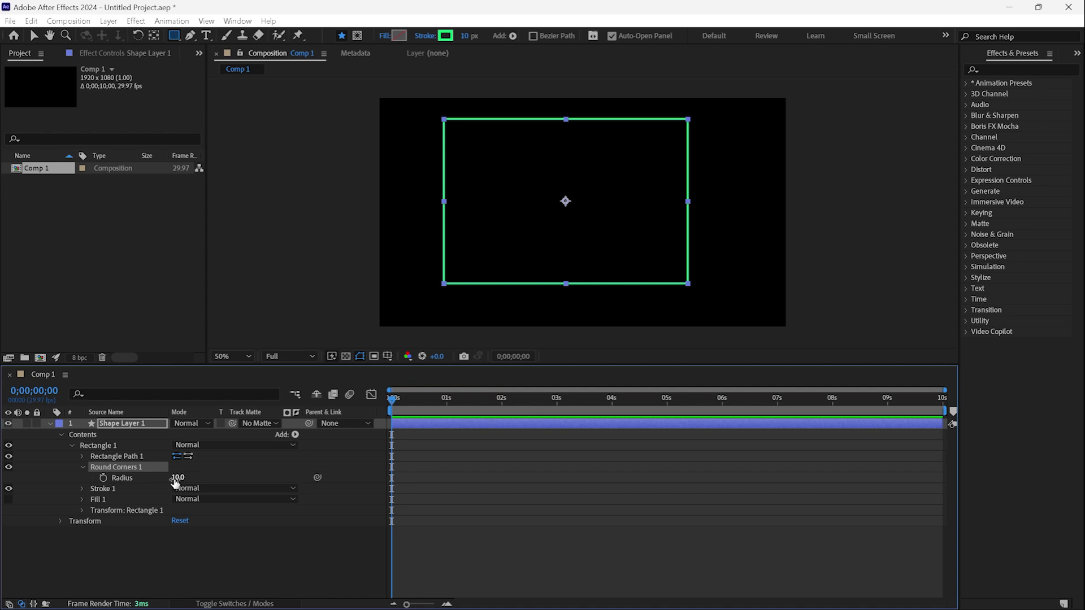
pyautogui.moveTo(174, 477); pyautogui.dragTo(281, 466)
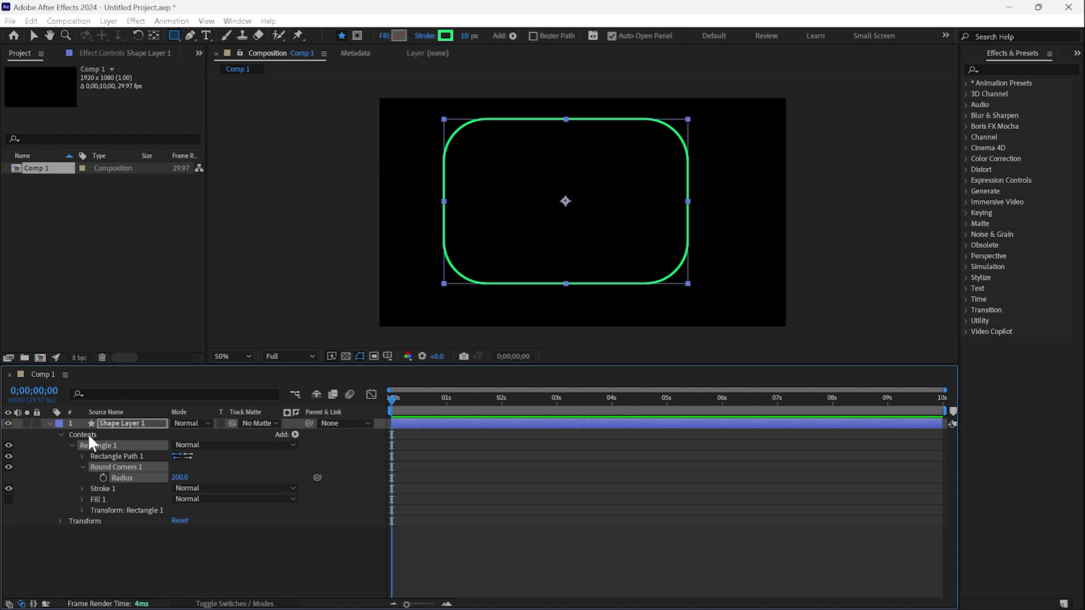
# Delete the rectangle's shape layer and draw a rounded rectangle about 1088 by 658 px with the Rounded Rectangle tool.
pyautogui.click(124, 423)
pyautogui.press('Delete')
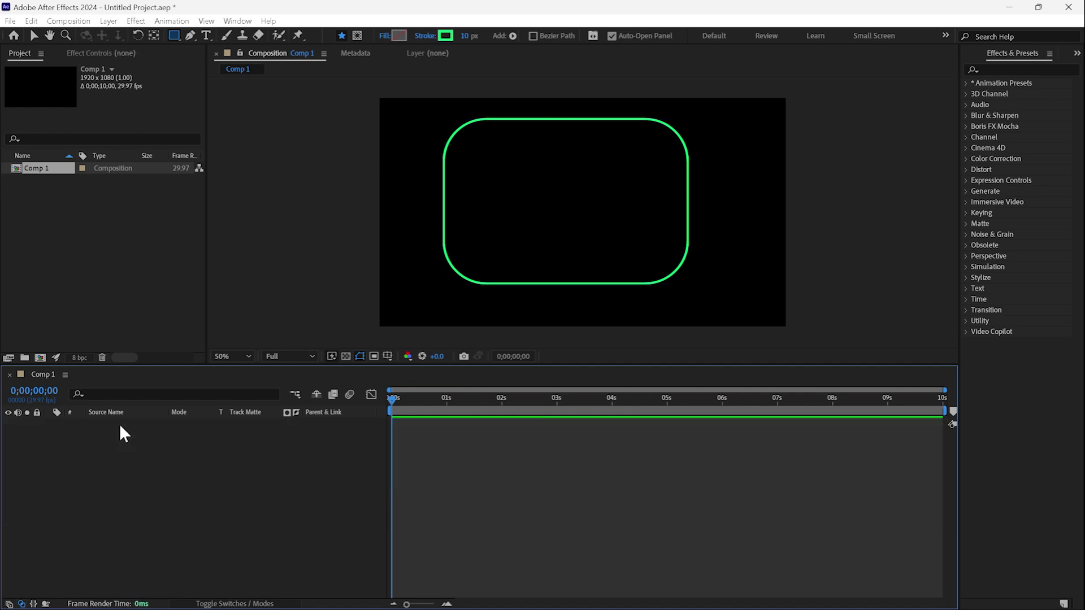
pyautogui.click(179, 38)
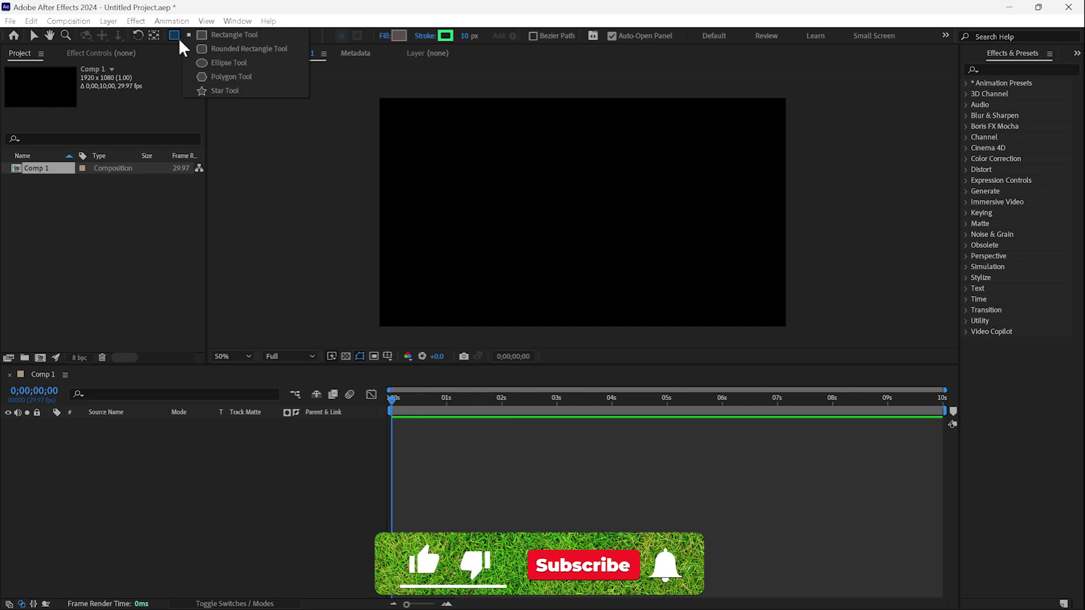
pyautogui.click(232, 49)
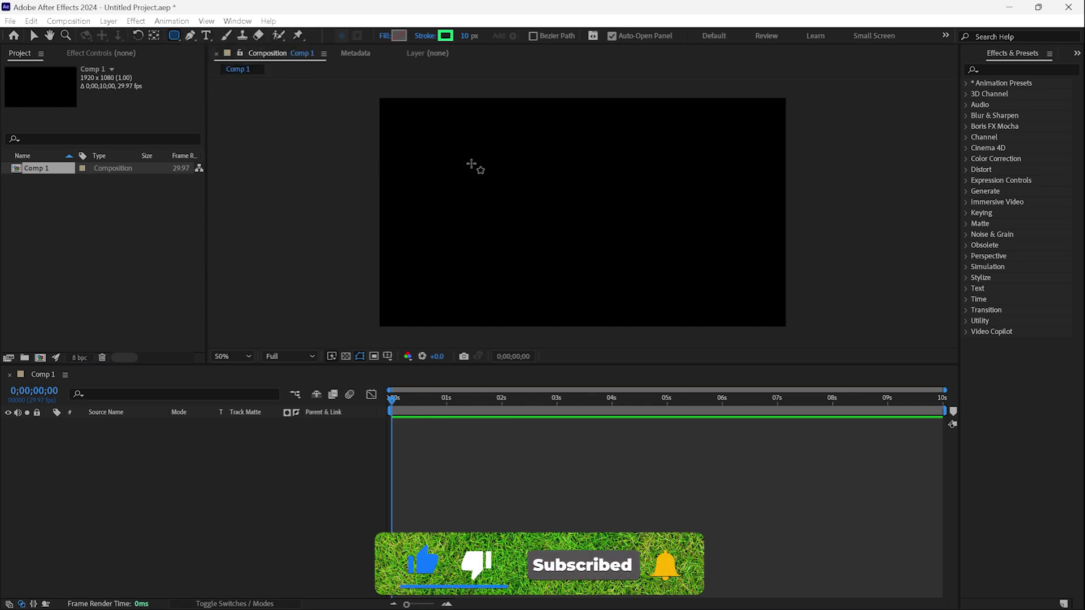
pyautogui.moveTo(454, 144)
pyautogui.mouseDown()
pyautogui.moveTo(526, 214)
pyautogui.moveTo(687, 285)
pyautogui.mouseUp()
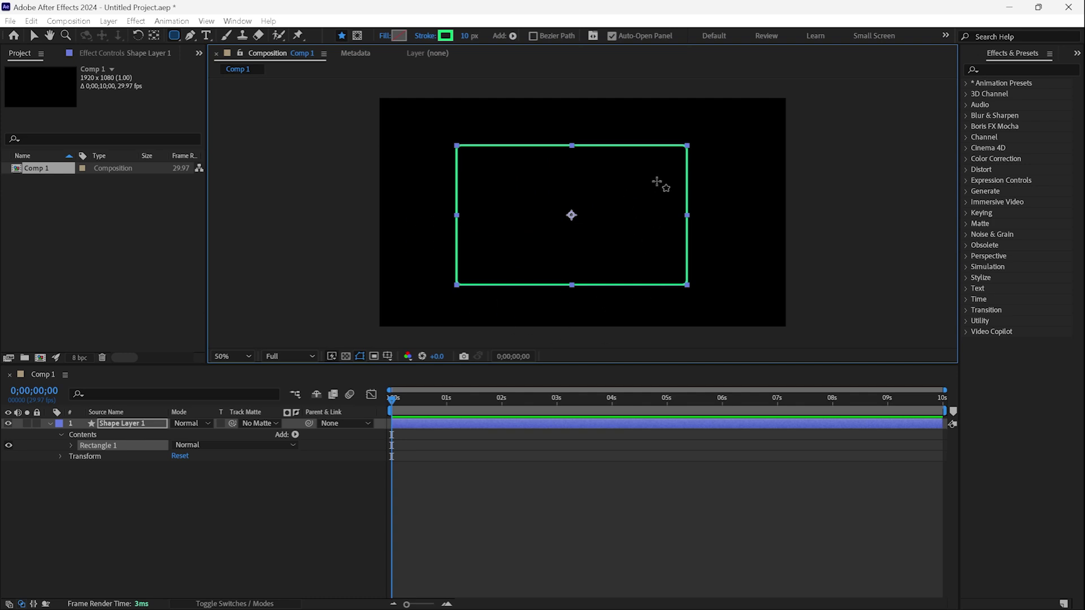
# Set the rounded rectangle's path size to 1131 by 684 px and its roundness to 13.
pyautogui.click(70, 445)
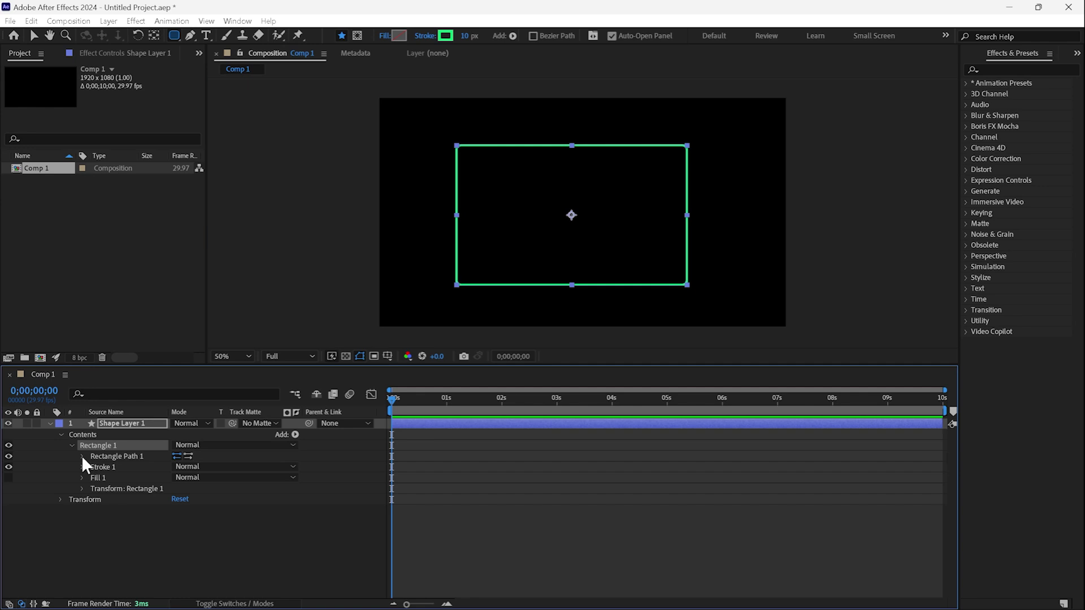
pyautogui.click(81, 456)
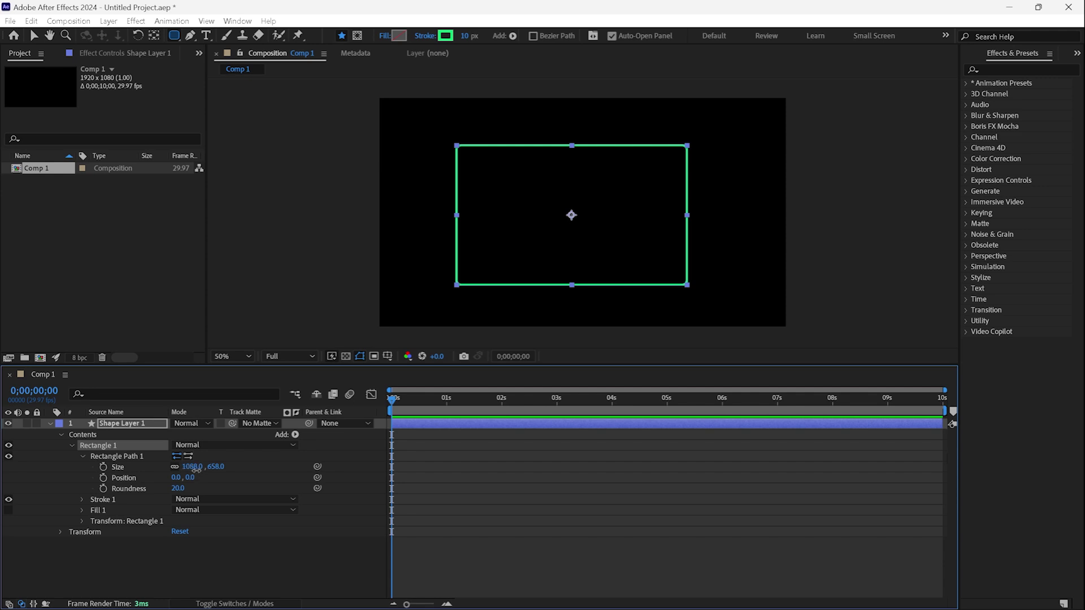
pyautogui.moveTo(191, 467); pyautogui.dragTo(226, 477)
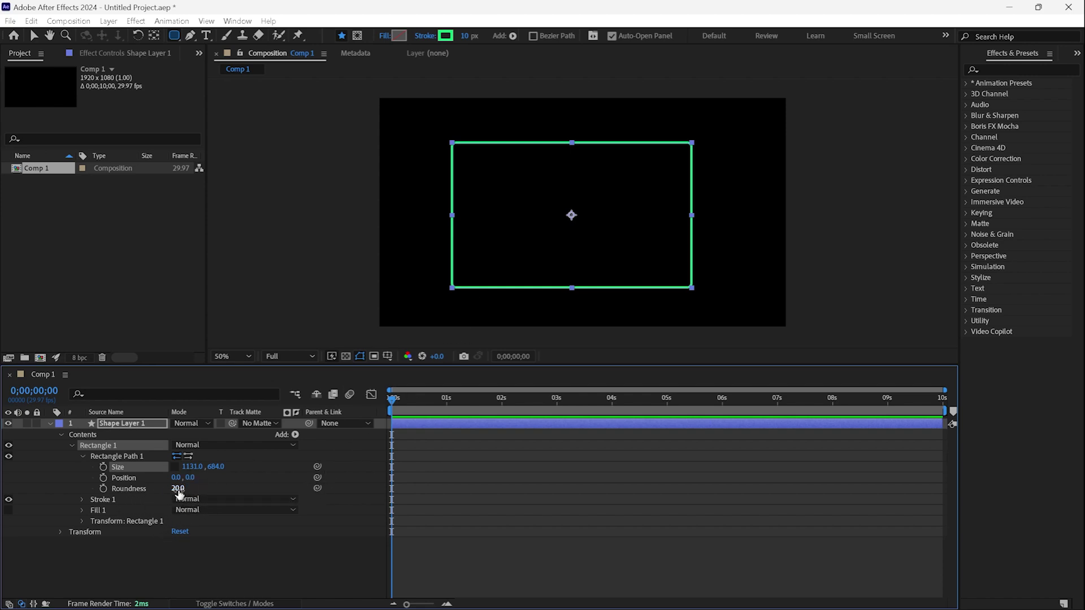
pyautogui.moveTo(178, 489); pyautogui.dragTo(147, 495)
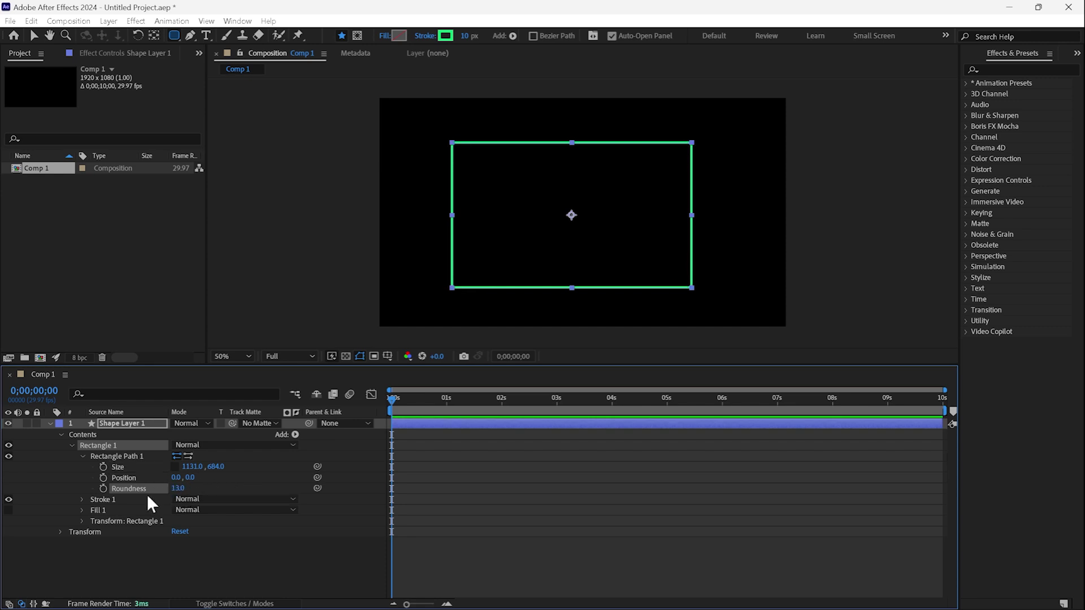
# Delete the rounded rectangle's shape layer and draw a wide ellipse with the Ellipse tool.
pyautogui.click(50, 423)
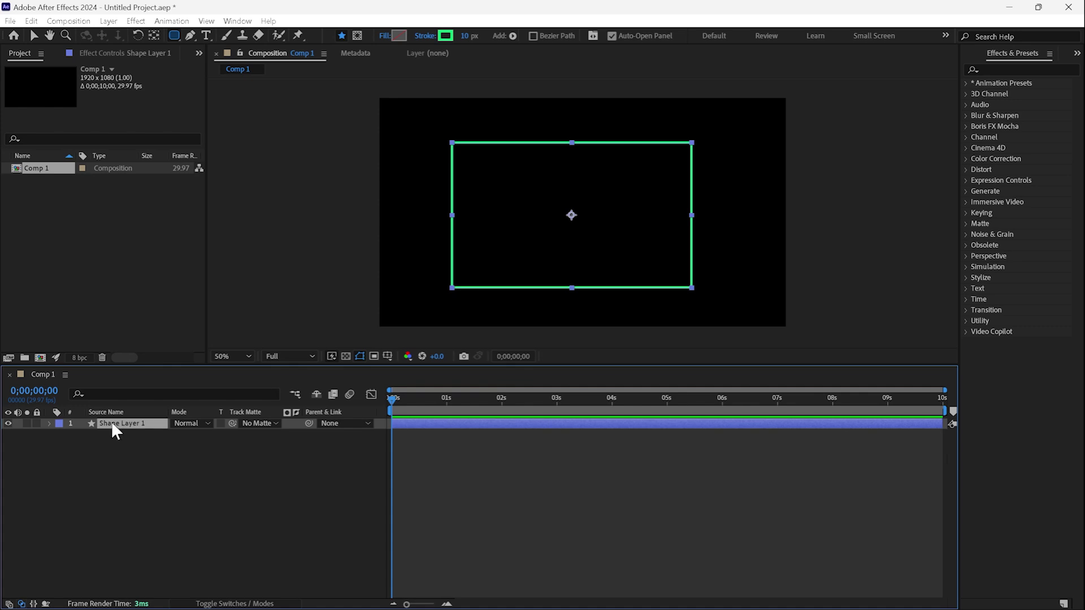
pyautogui.press('Delete')
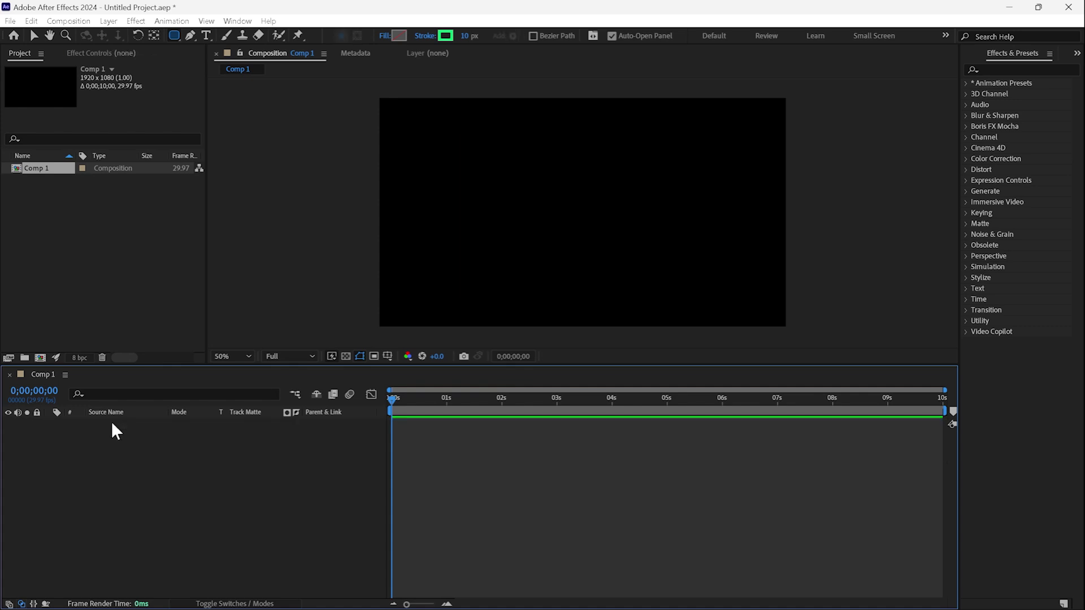
pyautogui.click(181, 39)
pyautogui.moveTo(179, 39); pyautogui.dragTo(229, 64)
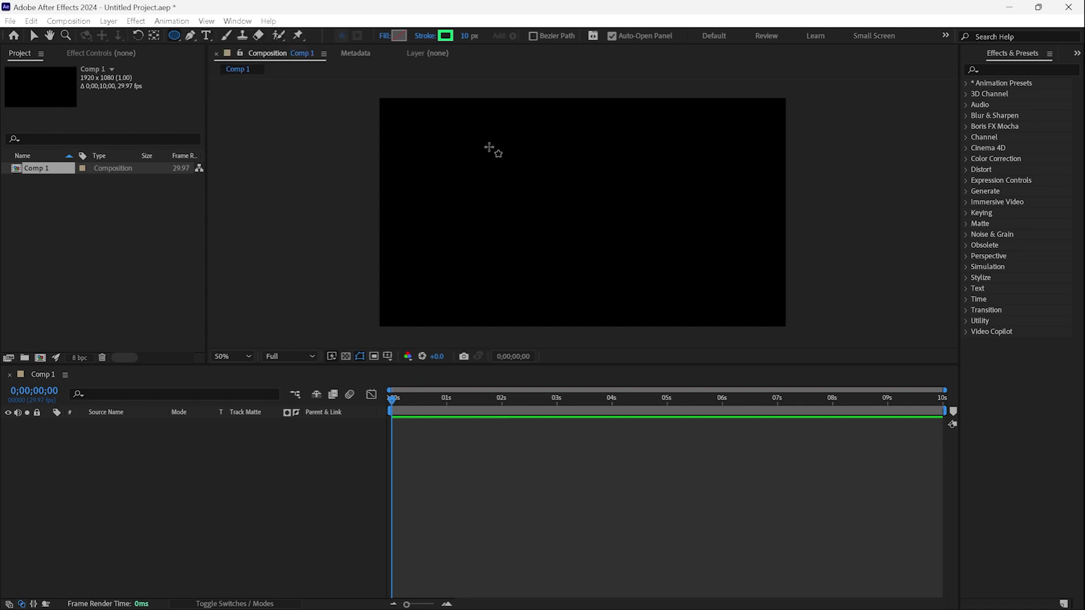
pyautogui.moveTo(466, 135); pyautogui.dragTo(688, 262)
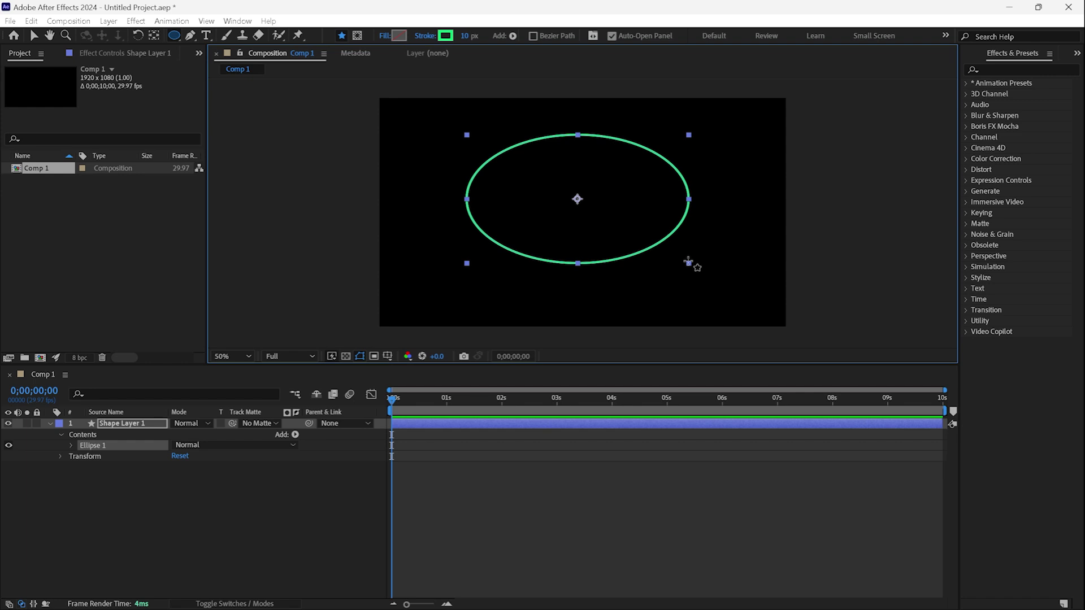
# Replace the ellipse with a perfect circle on the same layer, and delete the circle together with its shape layer.
pyautogui.press('Delete')
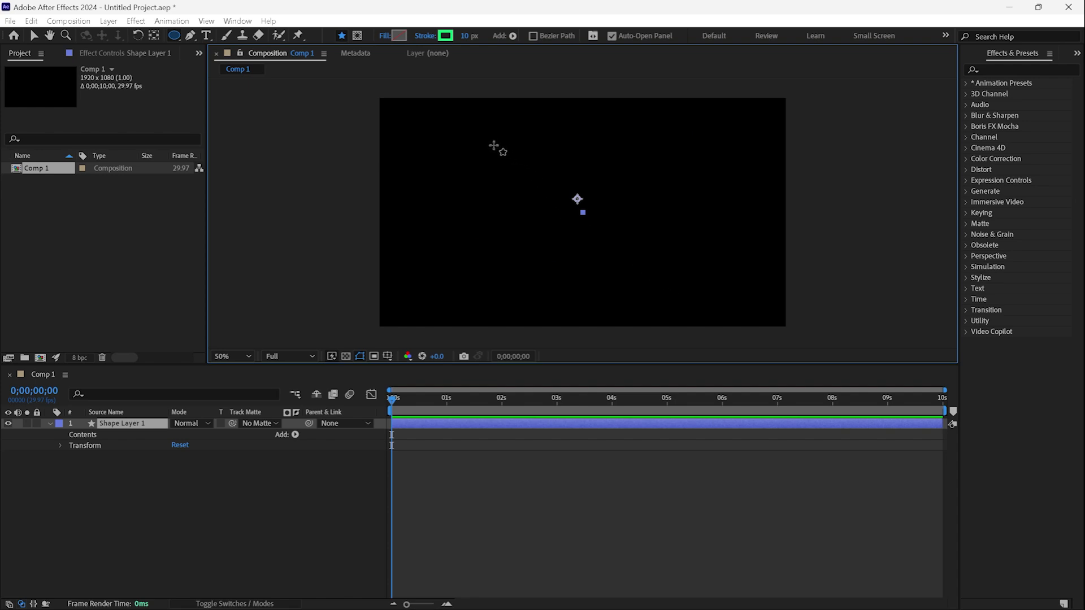
pyautogui.moveTo(463, 121)
pyautogui.mouseDown()
pyautogui.moveTo(670, 281)
pyautogui.moveTo(657, 268)
pyautogui.mouseUp()
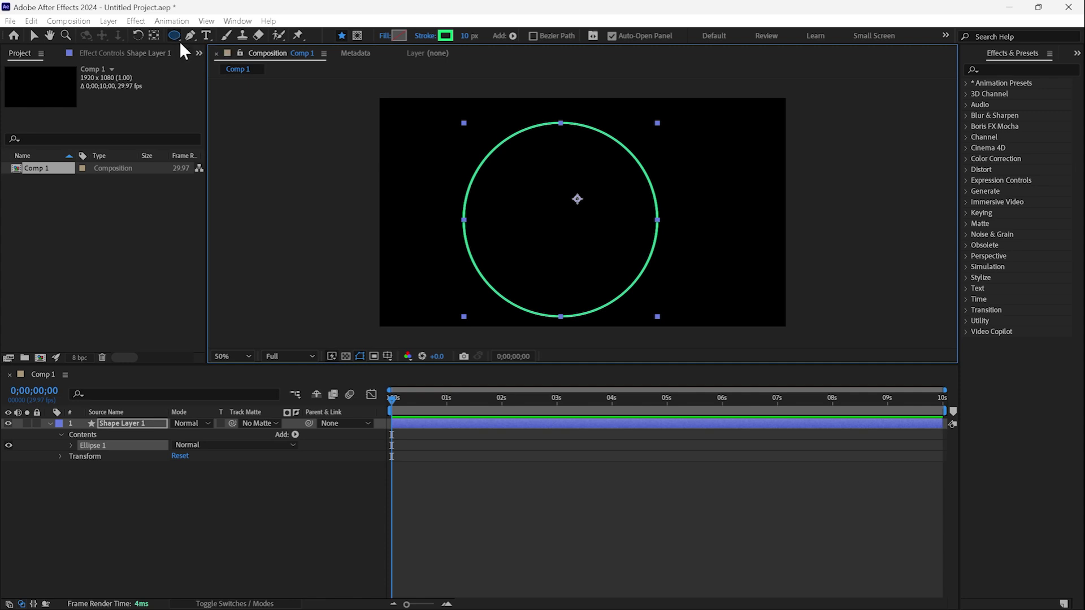
pyautogui.press('Delete')
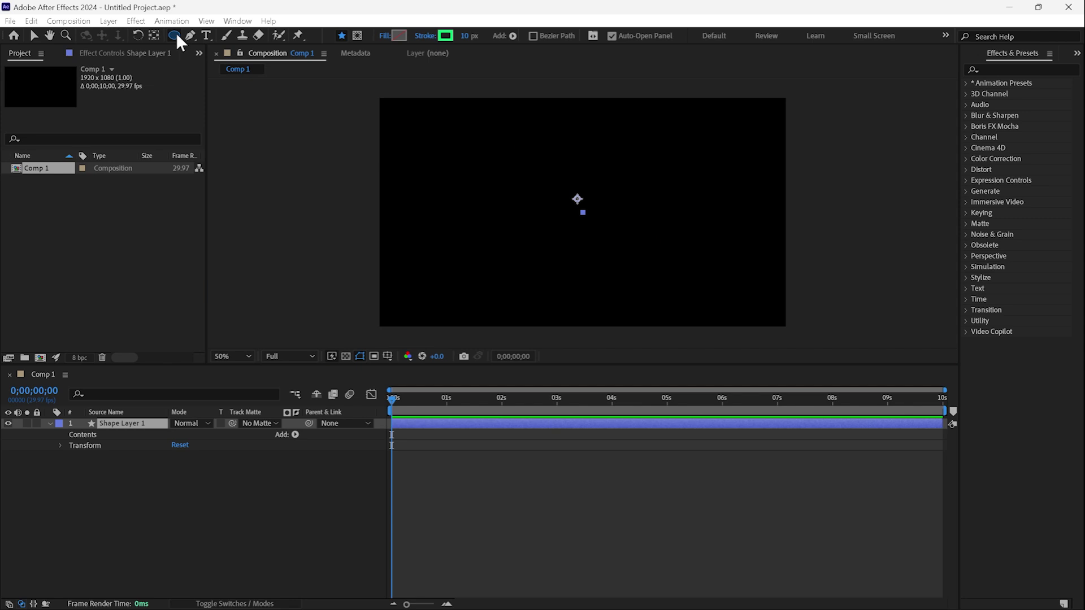
pyautogui.click(140, 424)
pyautogui.press('Delete')
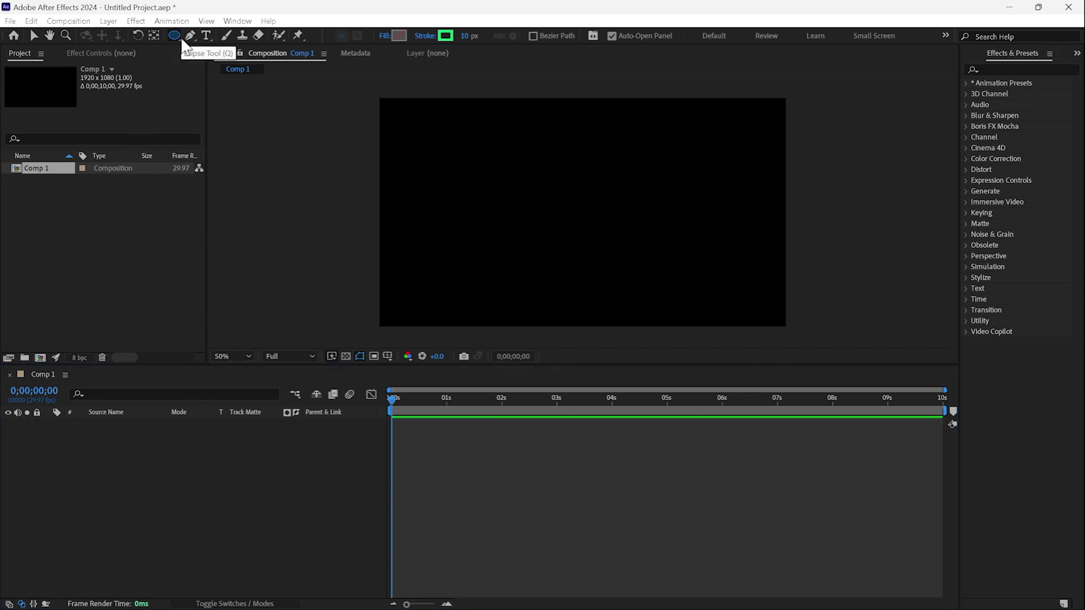
# Draw a square with the Rectangle tool, and replace it with a wide rectangle on the same shape layer.
pyautogui.moveTo(179, 40); pyautogui.dragTo(236, 33)
pyautogui.moveTo(509, 129); pyautogui.dragTo(658, 277)
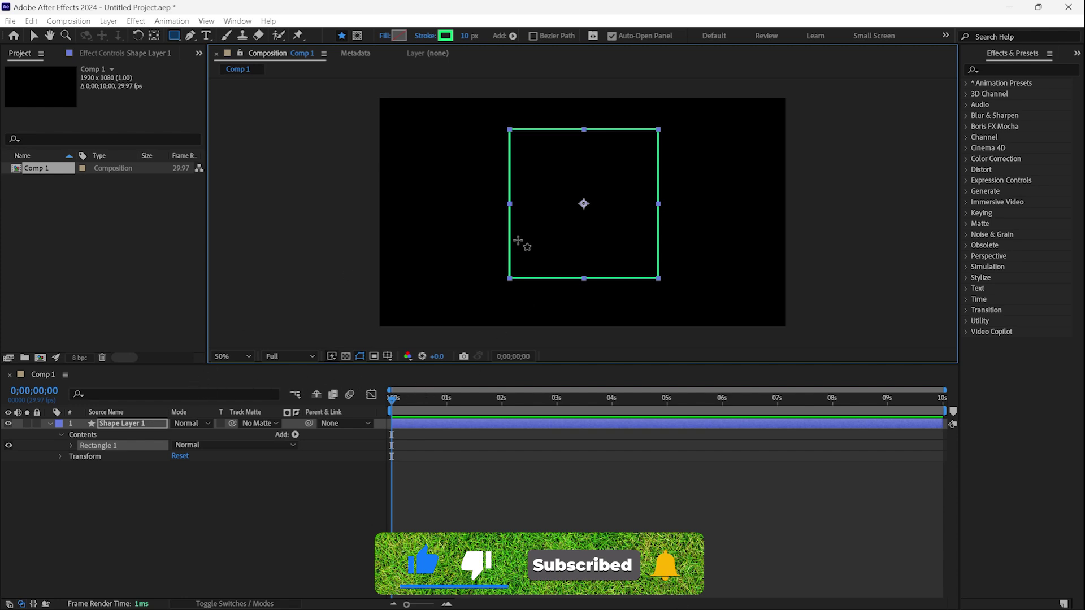
pyautogui.press('Delete')
pyautogui.click(149, 427)
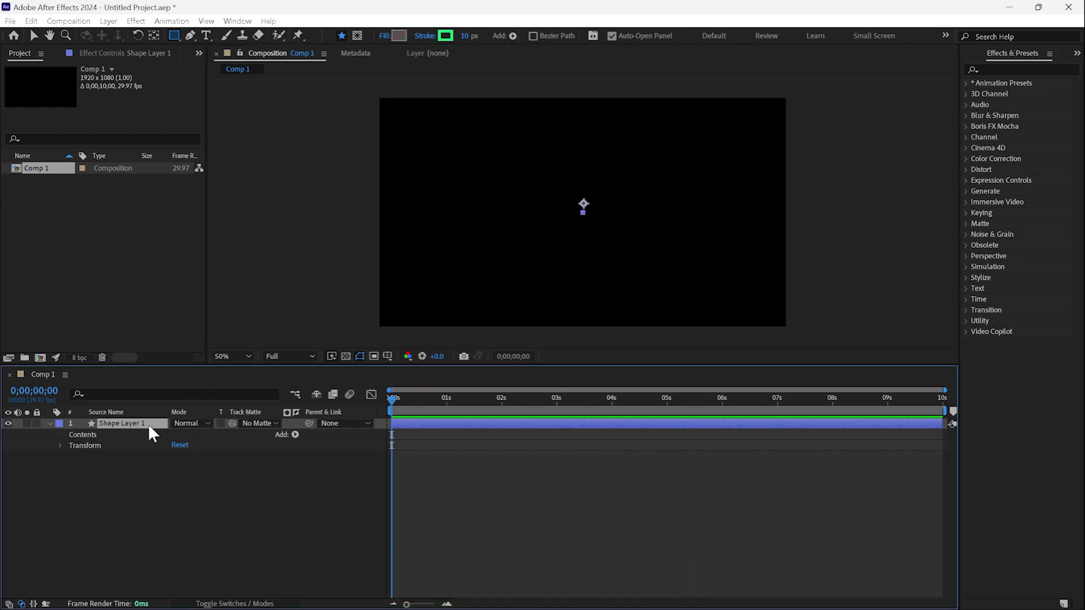
pyautogui.moveTo(431, 148)
pyautogui.mouseDown()
pyautogui.moveTo(763, 267)
pyautogui.moveTo(762, 297)
pyautogui.moveTo(742, 185)
pyautogui.moveTo(737, 250)
pyautogui.mouseUp()
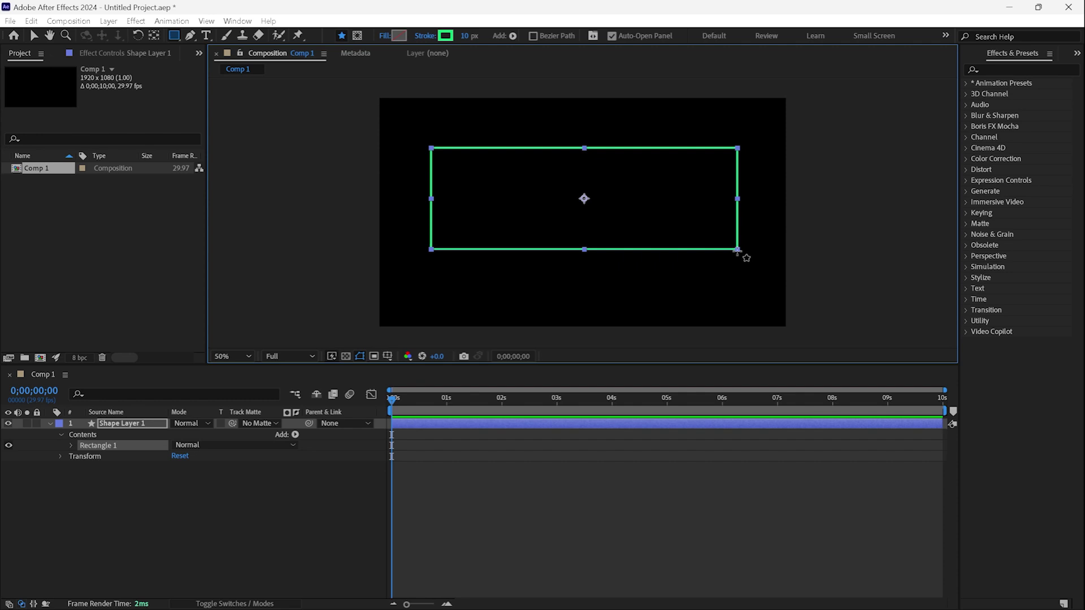
# Undo the wide rectangle and delete the empty shape layer.
pyautogui.hotkey('ctrl', 'z')
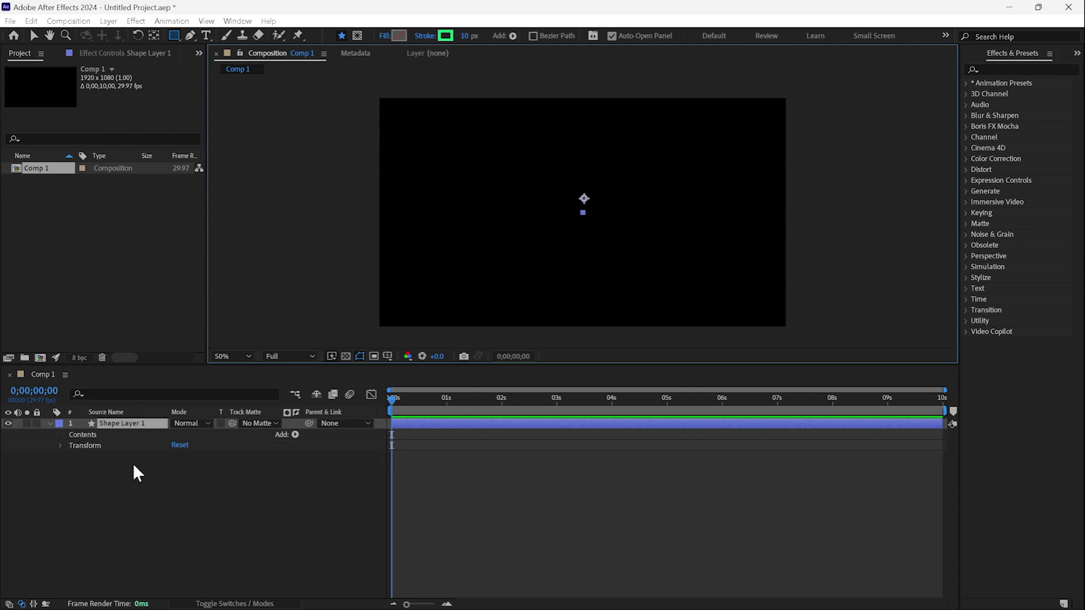
pyautogui.click(120, 422)
pyautogui.press('Delete')
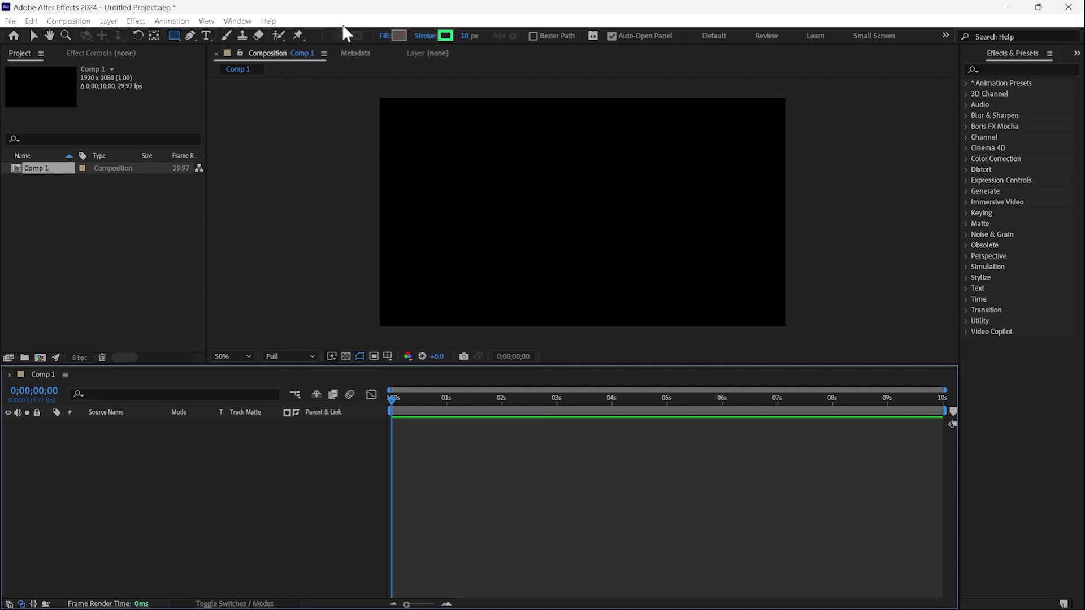
# Enable the Bezier Path option and draw a wide rounded rectangle with the Rounded Rectangle tool.
pyautogui.click(534, 38)
pyautogui.click(533, 35)
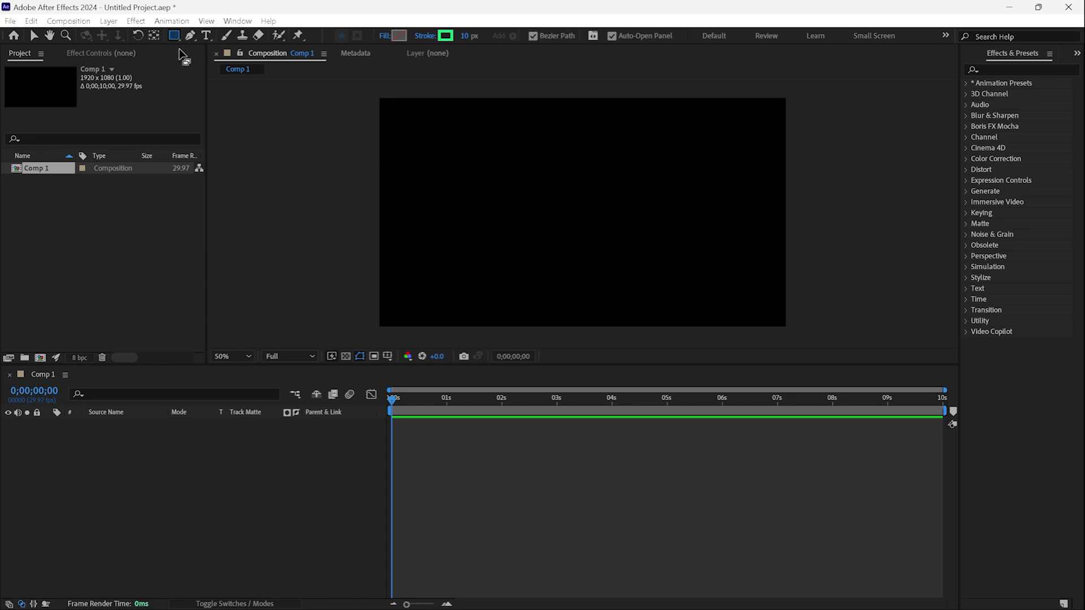
pyautogui.moveTo(178, 39); pyautogui.dragTo(220, 49)
pyautogui.moveTo(459, 140); pyautogui.dragTo(713, 266)
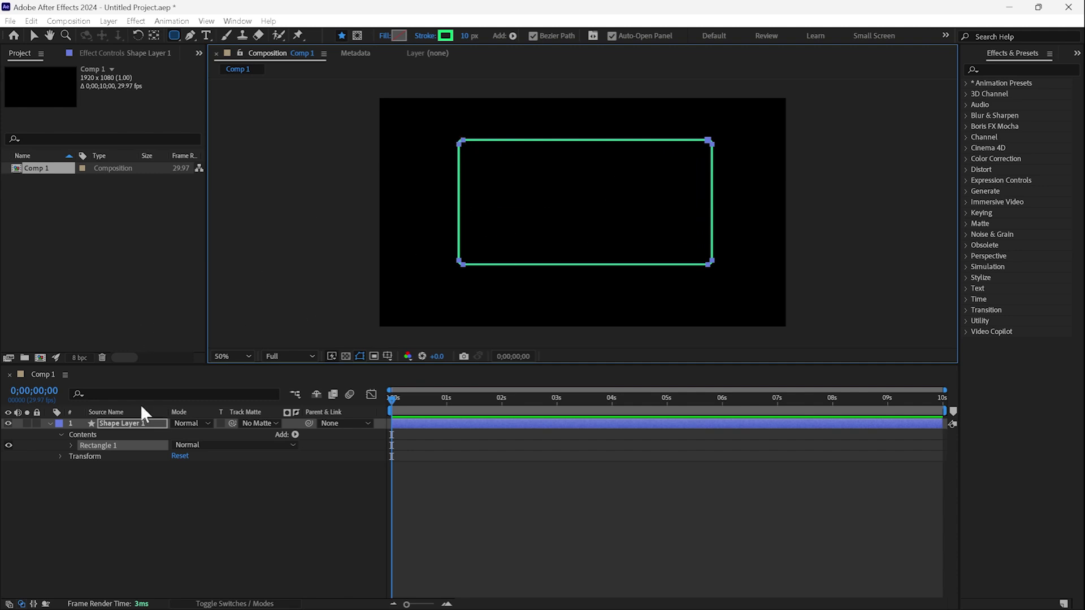
# Expand the rounded rectangle's contents down to its Path property and activate the Selection tool, dismissing the floating Properties window.
pyautogui.click(69, 445)
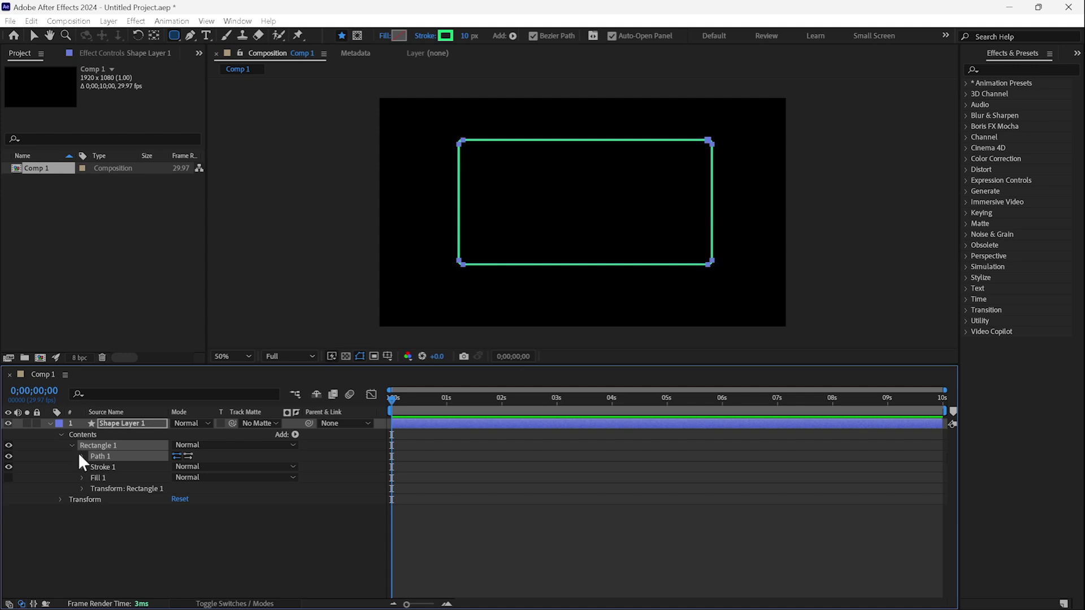
pyautogui.click(82, 457)
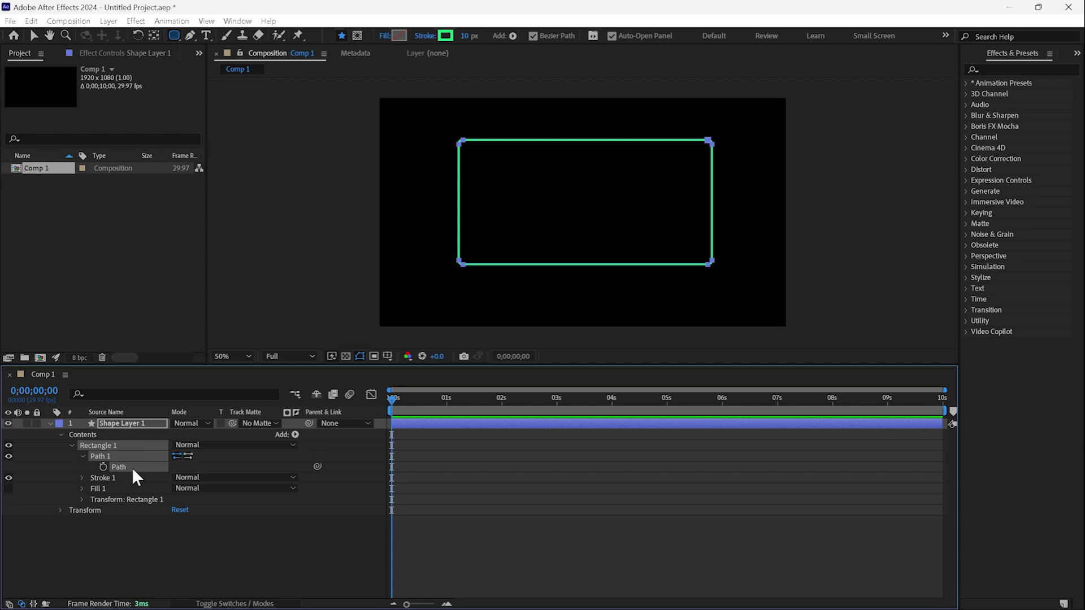
pyautogui.click(33, 35)
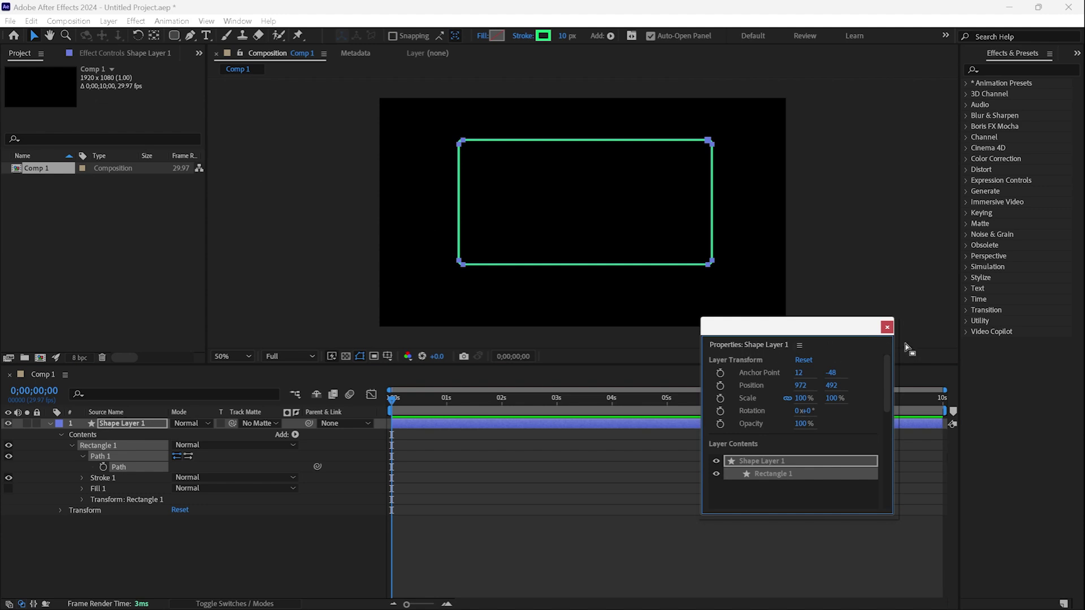
pyautogui.click(887, 327)
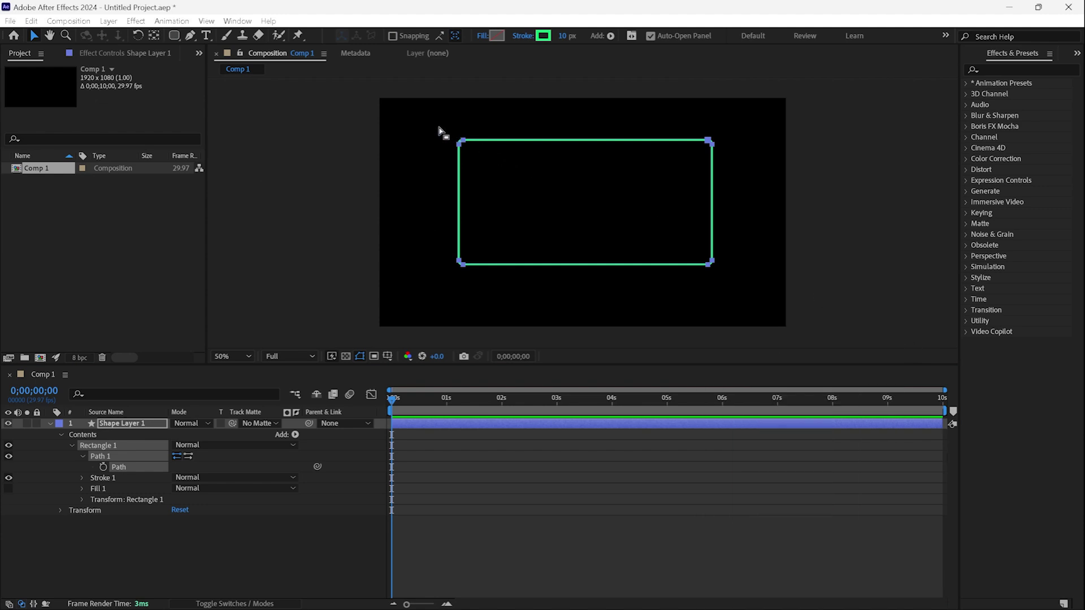
# Select the path points of the rectangle's upper-left corner and scale them inward into a larger rounded corner.
pyautogui.moveTo(438, 129); pyautogui.dragTo(512, 192)
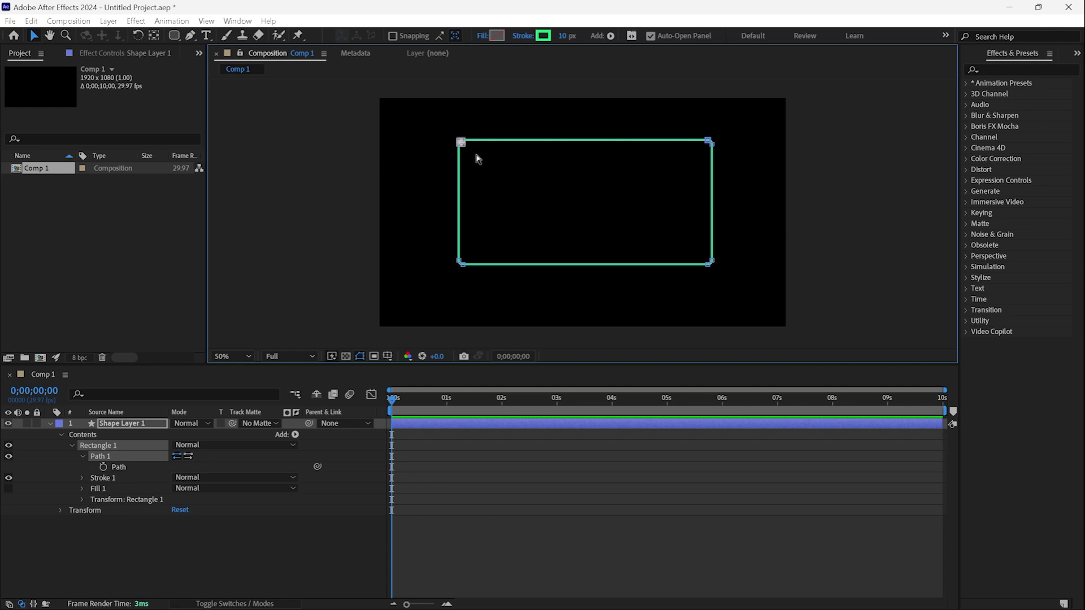
pyautogui.press('/')
pyautogui.press('h')
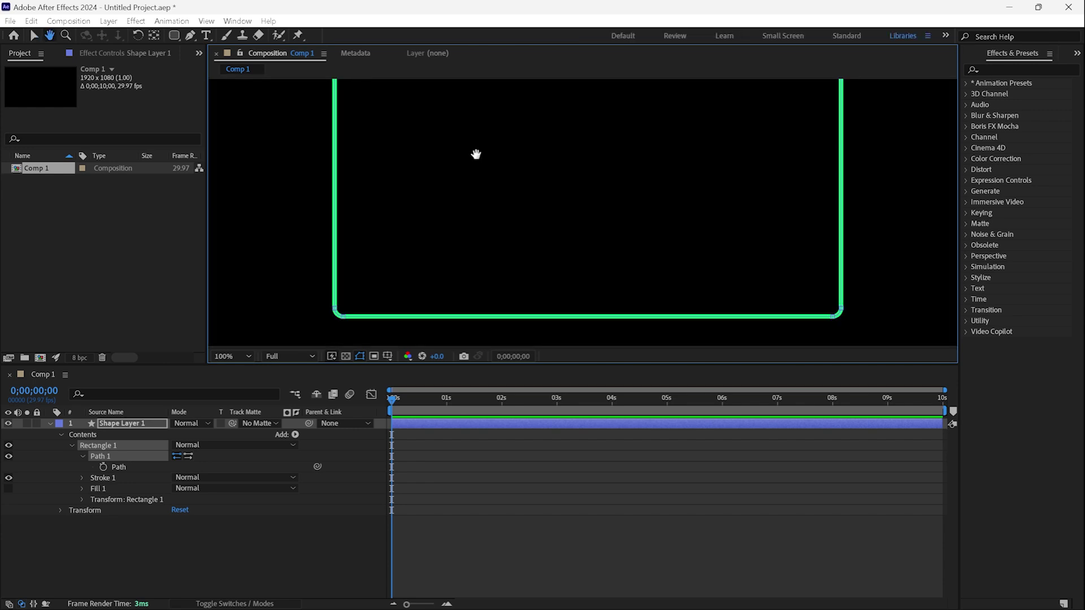
pyautogui.moveTo(477, 155); pyautogui.dragTo(513, 242)
pyautogui.press('v')
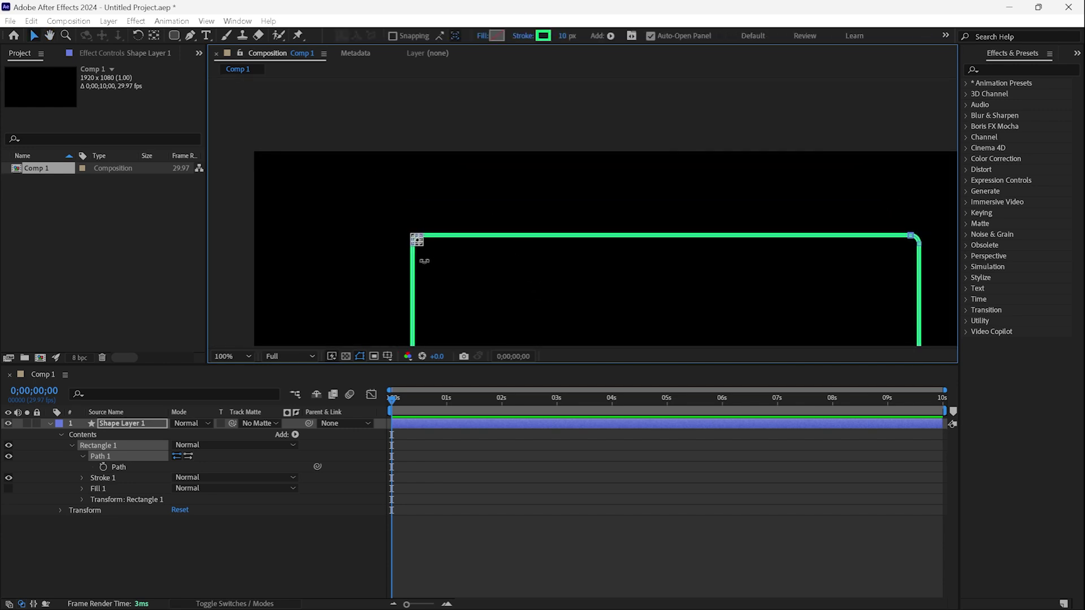
pyautogui.moveTo(418, 241); pyautogui.dragTo(507, 323)
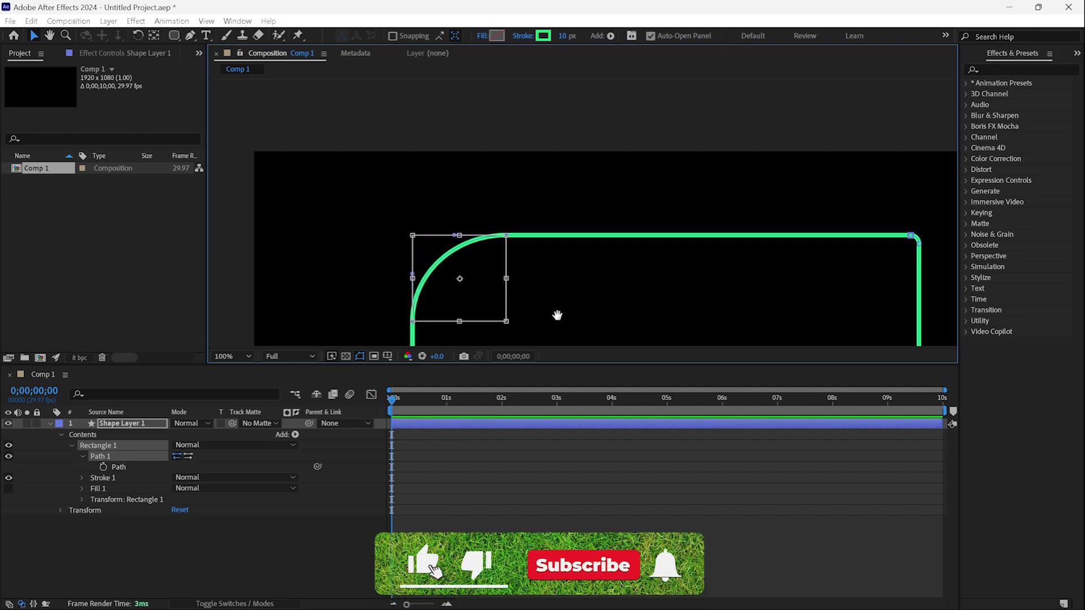
# Enlarge the upper-left corner's curve further until it spans over half the rectangle's height, and deselect the path.
pyautogui.press('h')
pyautogui.moveTo(557, 314); pyautogui.dragTo(491, 196)
pyautogui.moveTo(546, 242); pyautogui.dragTo(520, 211)
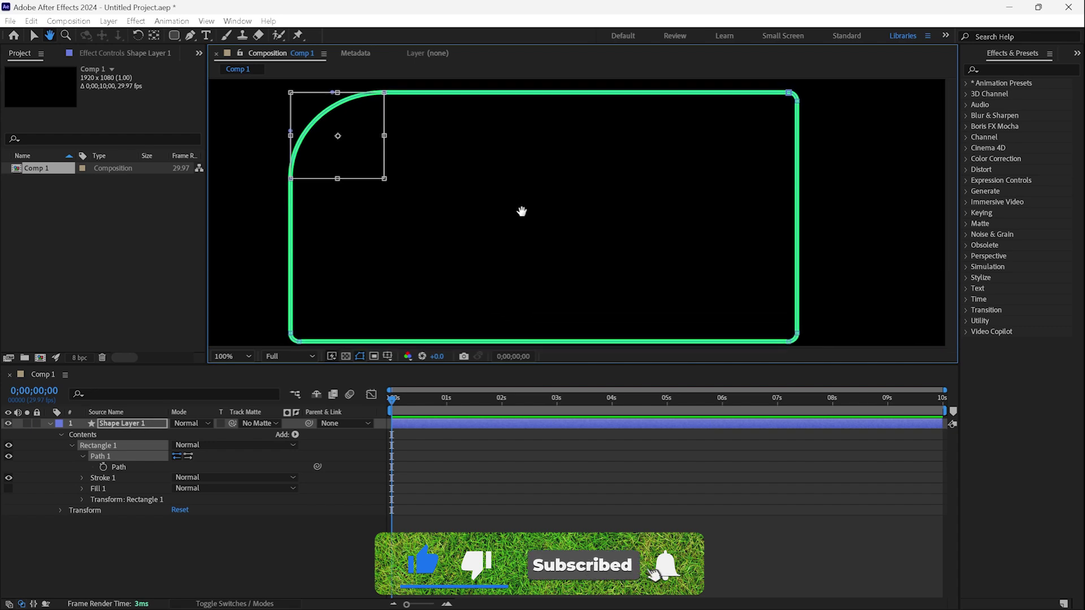
pyautogui.press('v')
pyautogui.press(',')
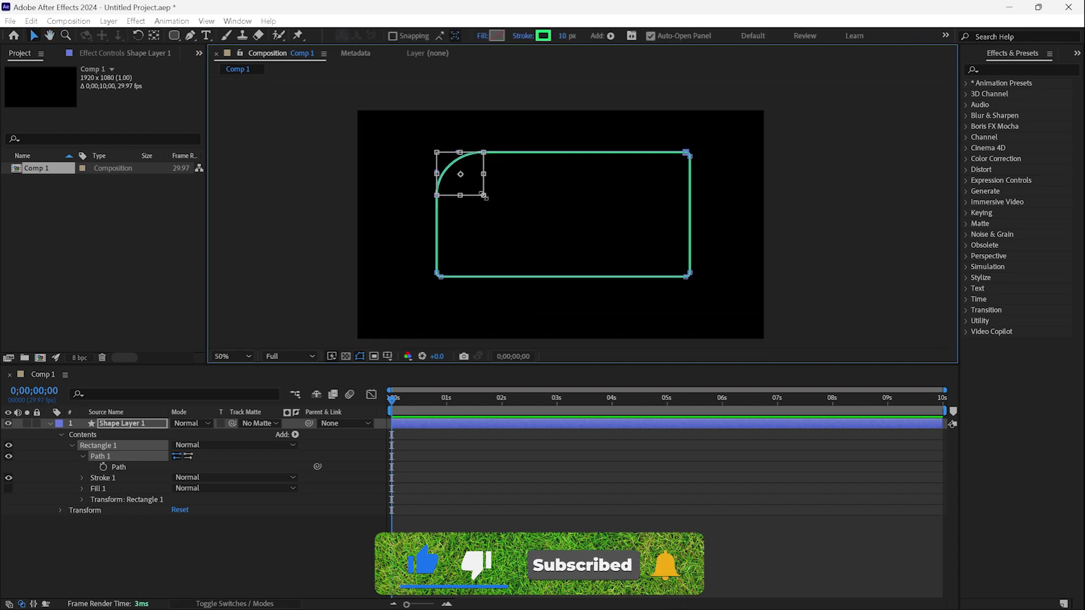
pyautogui.moveTo(484, 196); pyautogui.dragTo(531, 239)
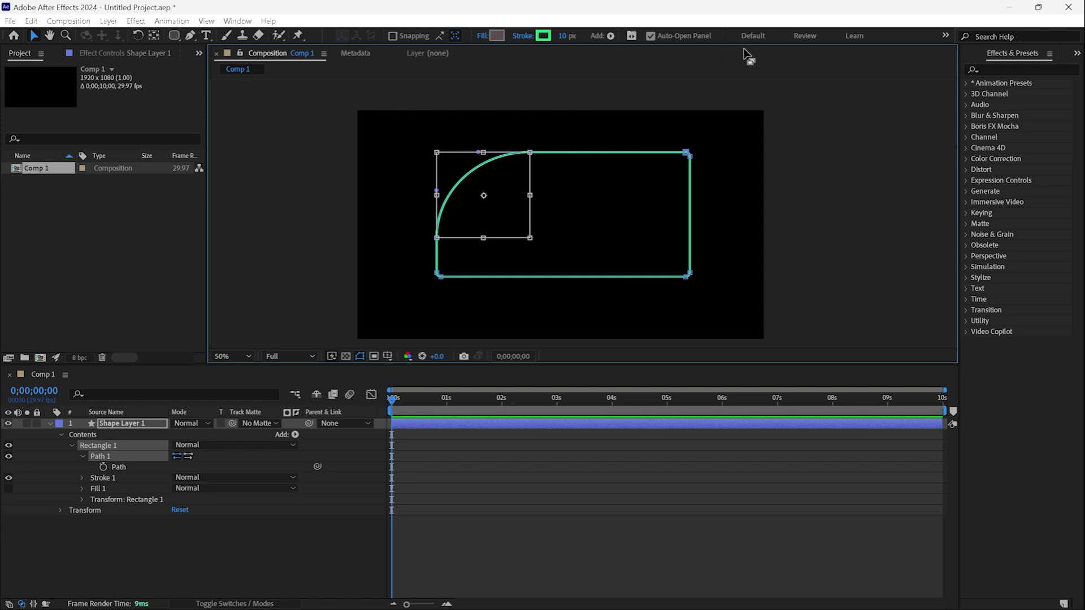
pyautogui.click(259, 543)
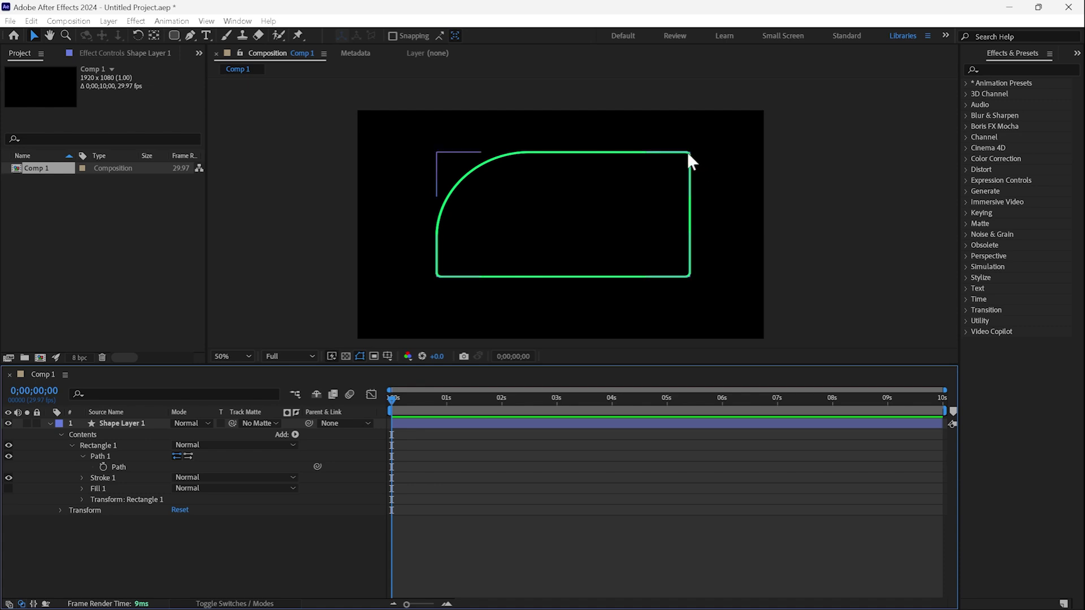
# Select the upper-right corner points of the path and free-transform them, collapsing the rounded corner into a sharp one.
pyautogui.press('/')
pyautogui.press('space')
pyautogui.moveTo(739, 166); pyautogui.dragTo(702, 169)
pyautogui.click(120, 467)
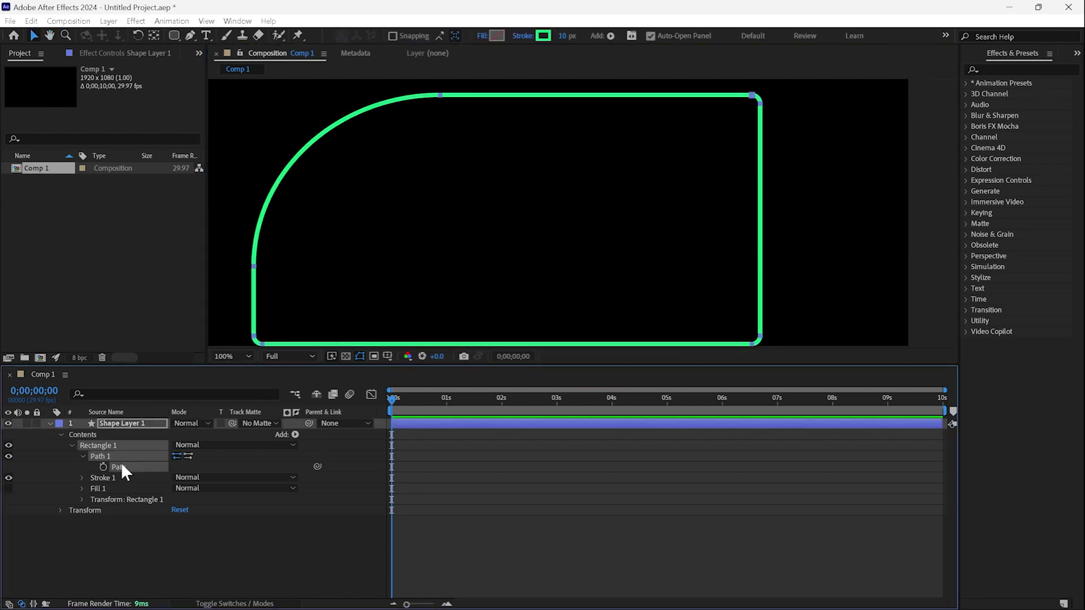
pyautogui.moveTo(794, 84); pyautogui.dragTo(728, 123)
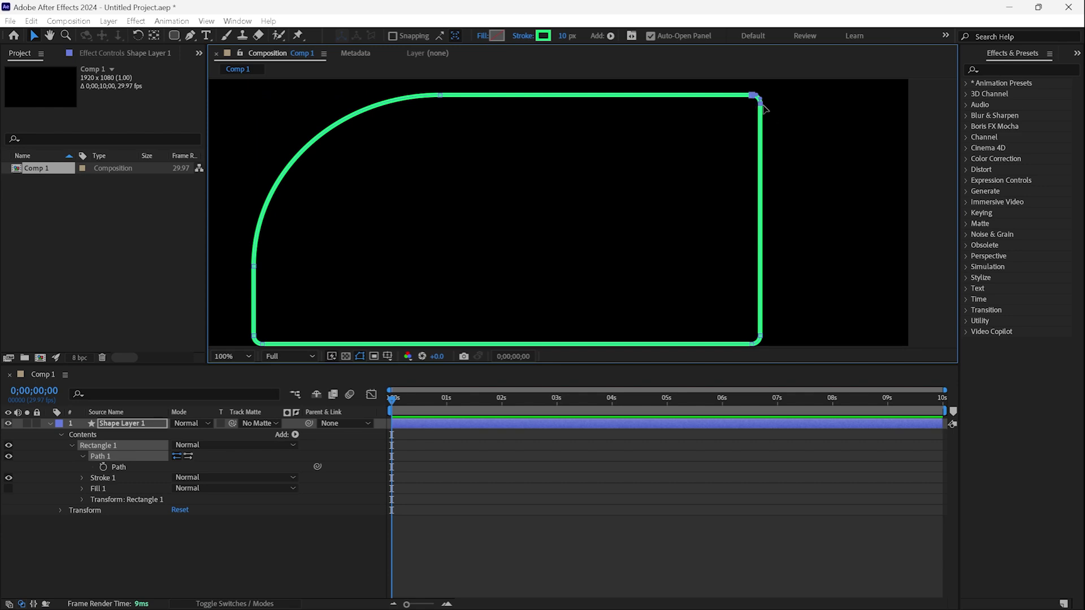
pyautogui.doubleClick(758, 113)
pyautogui.press('.')
pyautogui.press('.')
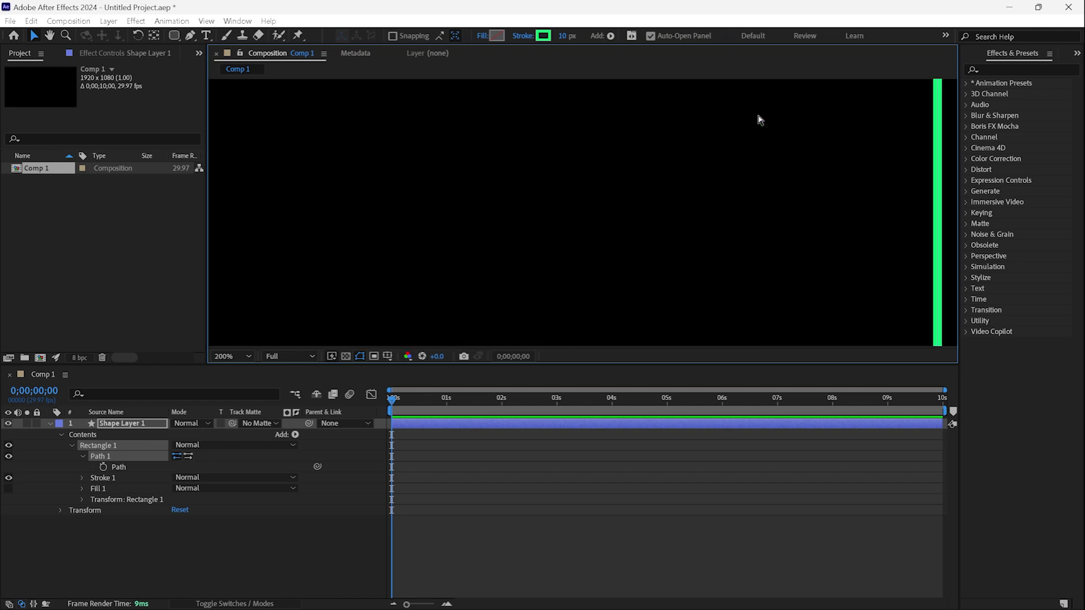
pyautogui.press('space')
pyautogui.moveTo(764, 176); pyautogui.dragTo(677, 227)
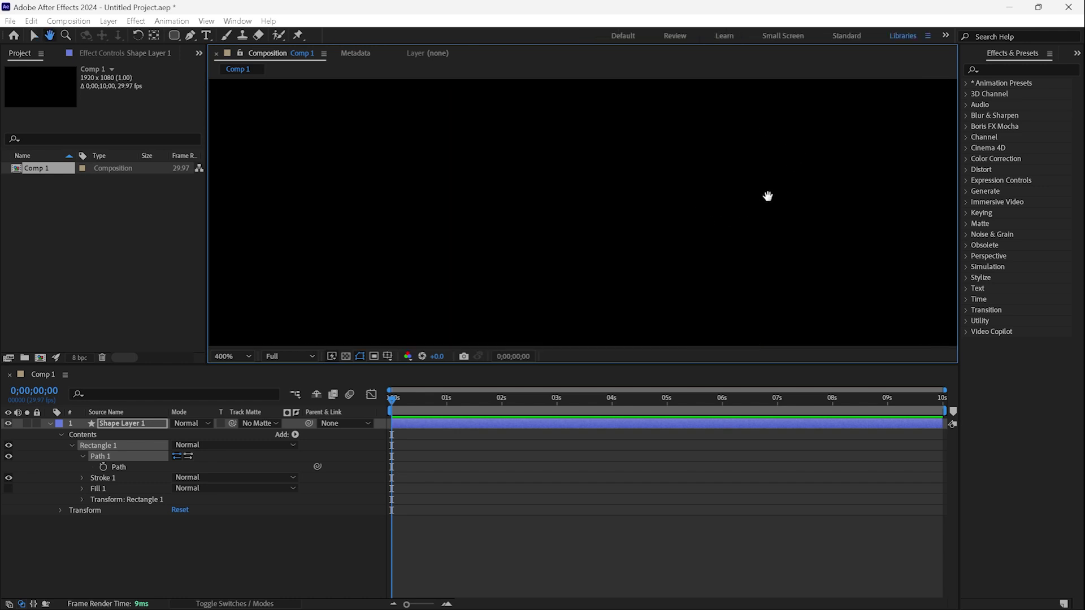
pyautogui.moveTo(767, 197); pyautogui.dragTo(617, 227)
pyautogui.moveTo(785, 166); pyautogui.dragTo(626, 212)
pyautogui.moveTo(741, 164); pyautogui.dragTo(631, 267)
pyautogui.moveTo(682, 149); pyautogui.dragTo(671, 238)
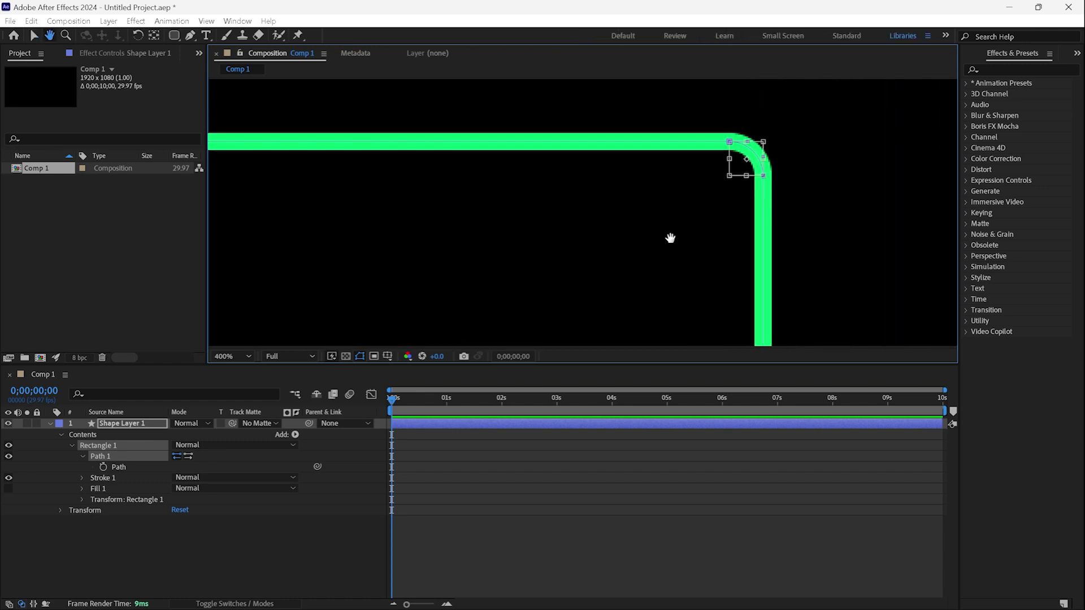
pyautogui.moveTo(670, 198); pyautogui.dragTo(615, 240)
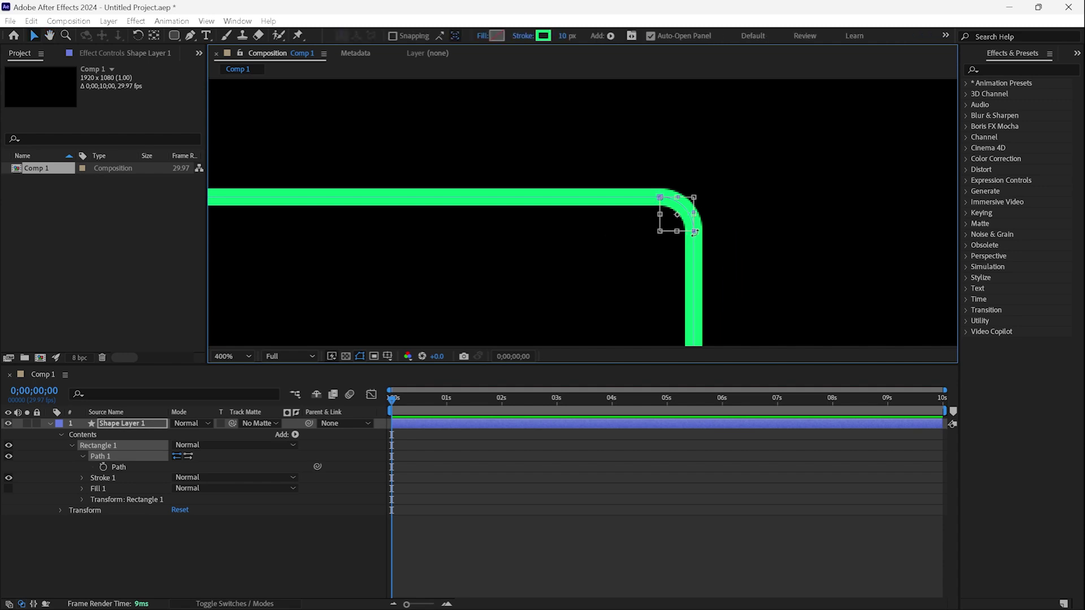
pyautogui.moveTo(694, 196); pyautogui.dragTo(700, 195)
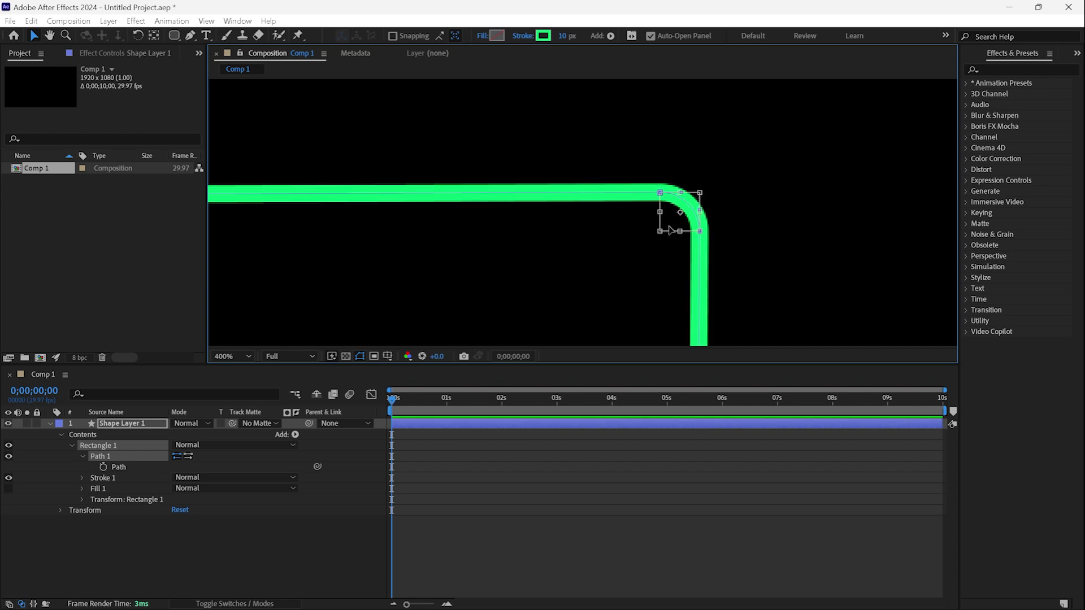
pyautogui.moveTo(659, 233); pyautogui.dragTo(700, 196)
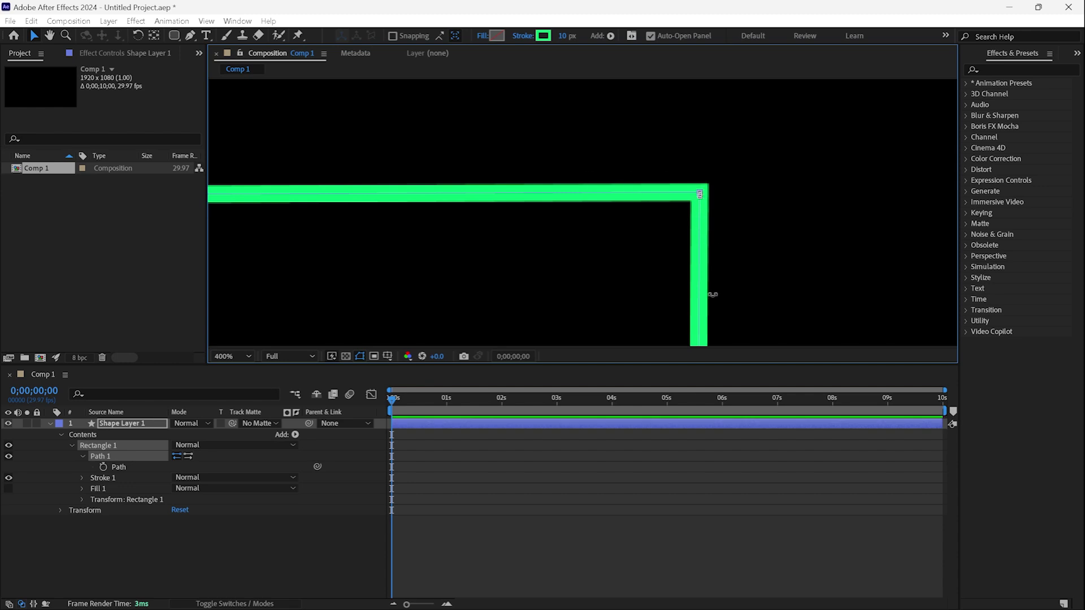
# Select the lower-right corner points of the path and free-transform them inward into a larger rounded corner.
pyautogui.press('h')
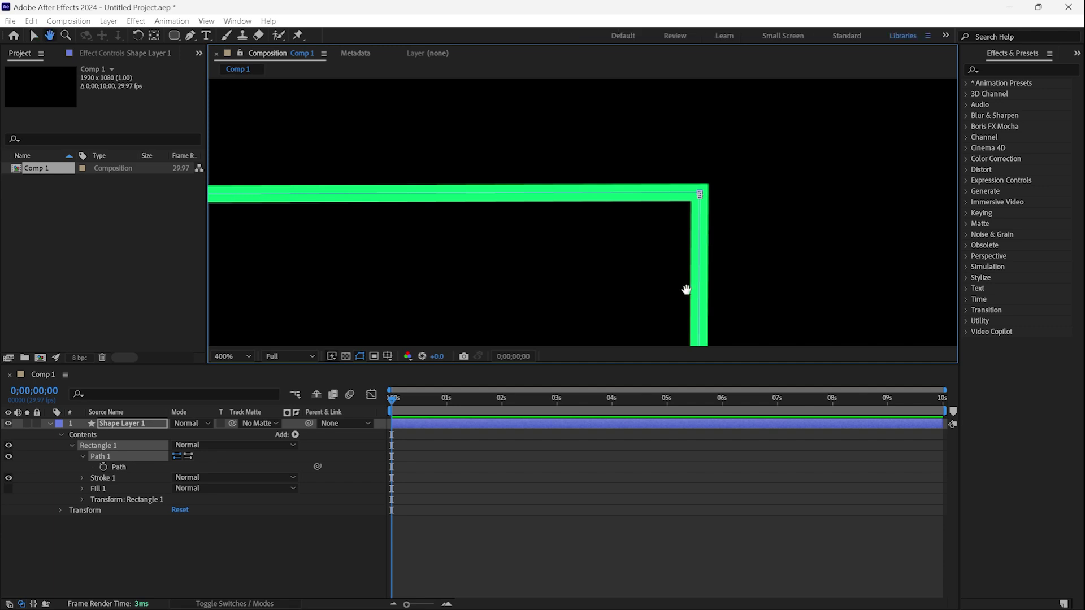
pyautogui.moveTo(661, 295); pyautogui.dragTo(690, 191)
pyautogui.press('v')
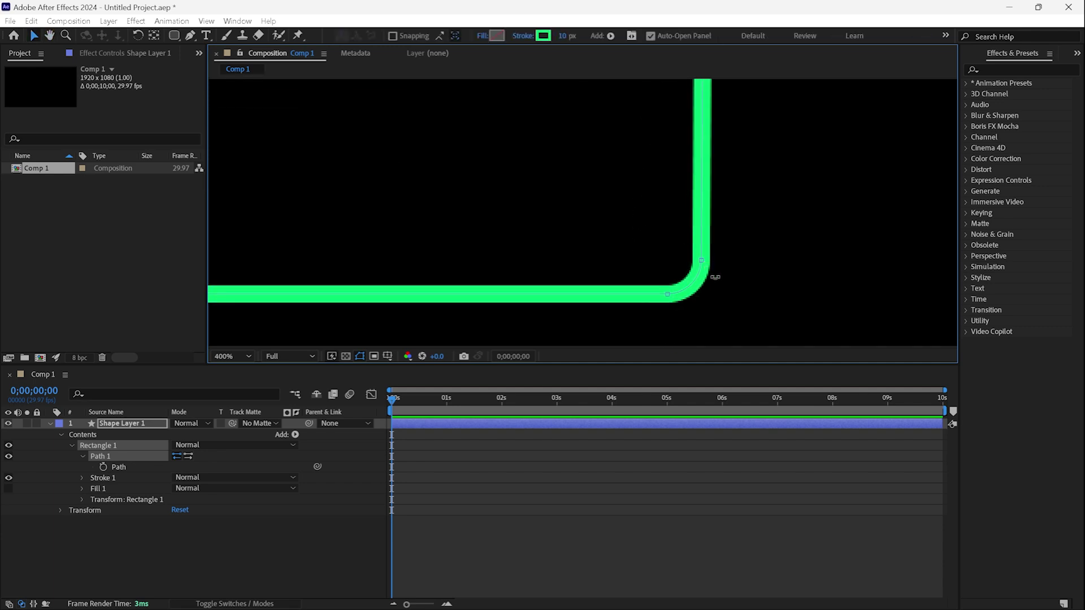
pyautogui.click(226, 541)
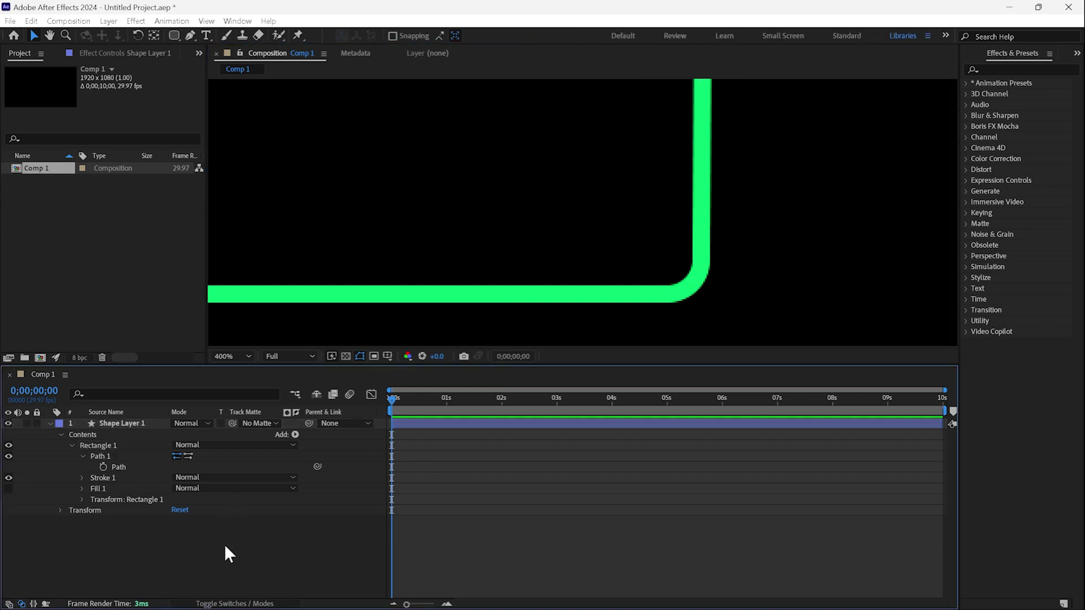
pyautogui.click(120, 467)
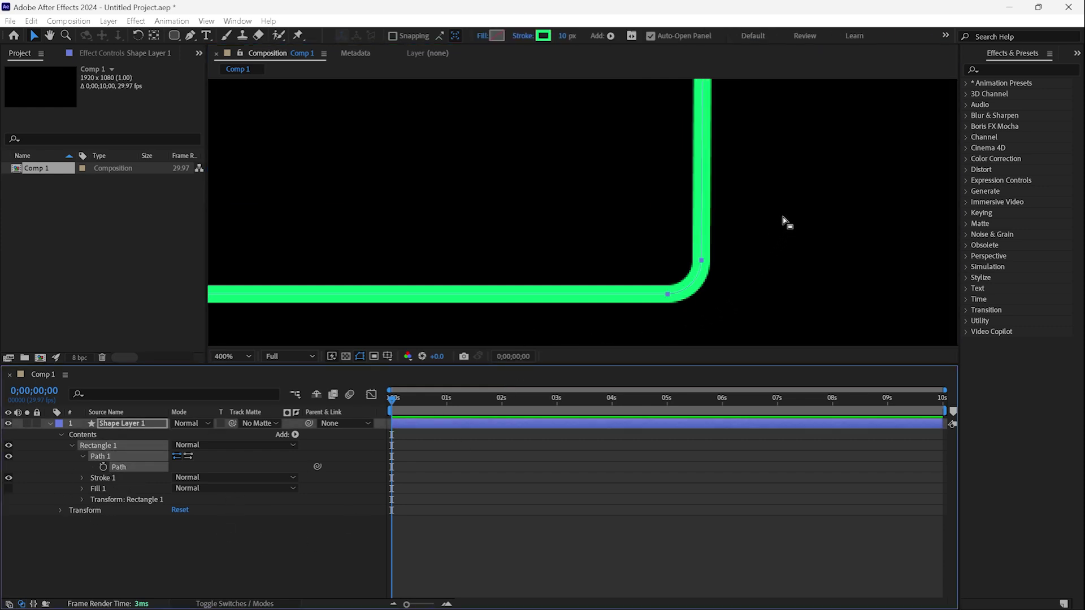
pyautogui.moveTo(782, 221); pyautogui.dragTo(634, 321)
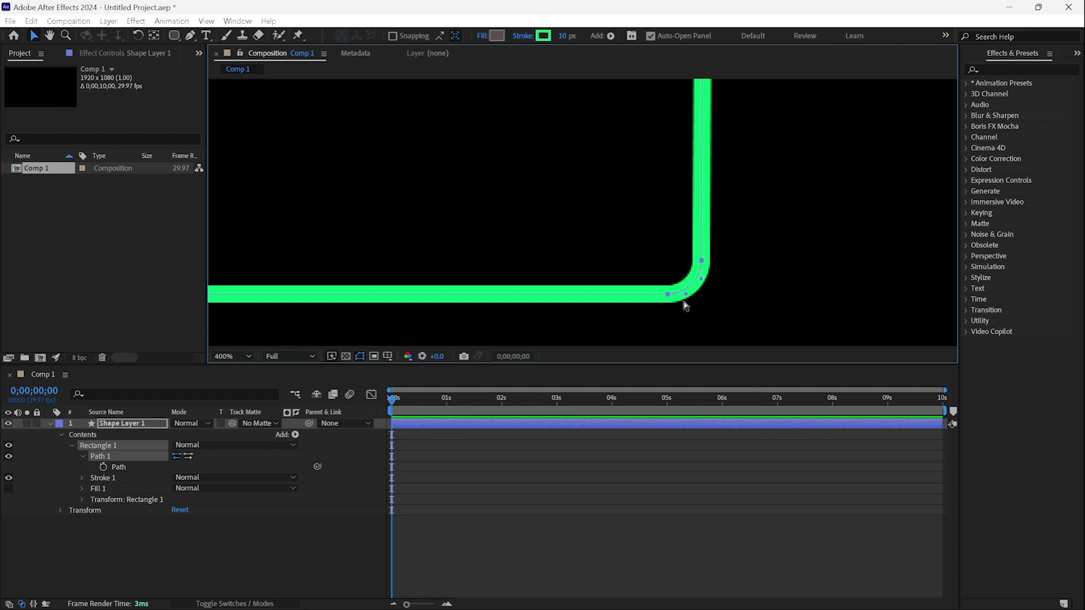
pyautogui.hotkey('ctrl', 't')
pyautogui.moveTo(667, 259); pyautogui.dragTo(496, 110)
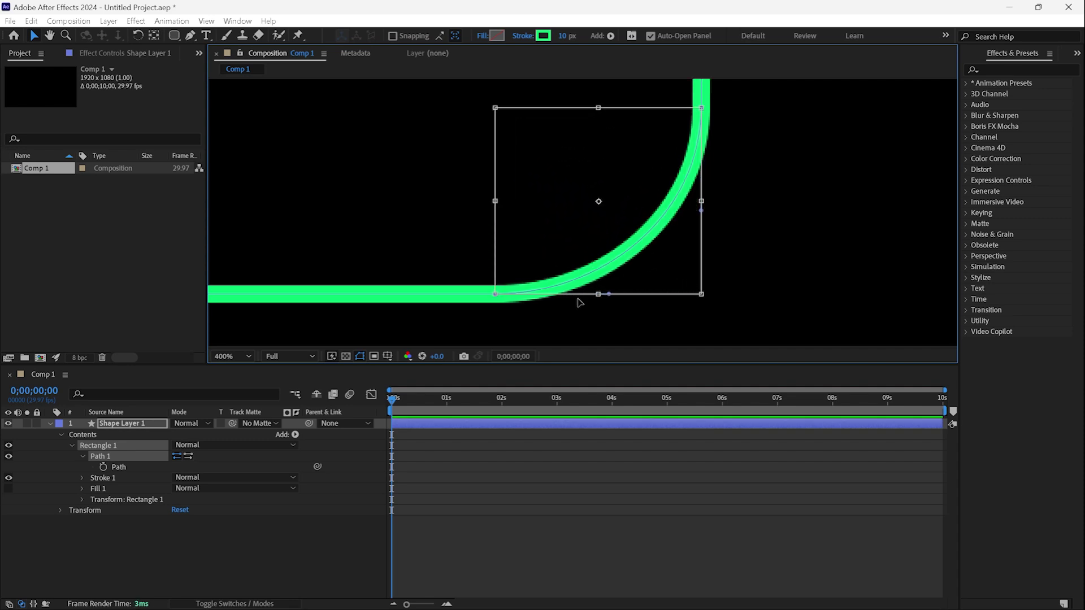
# Fit the composition in view, extend the lower-right corner's curve over most of the right side, and deselect the path.
pyautogui.click(247, 359)
pyautogui.click(247, 367)
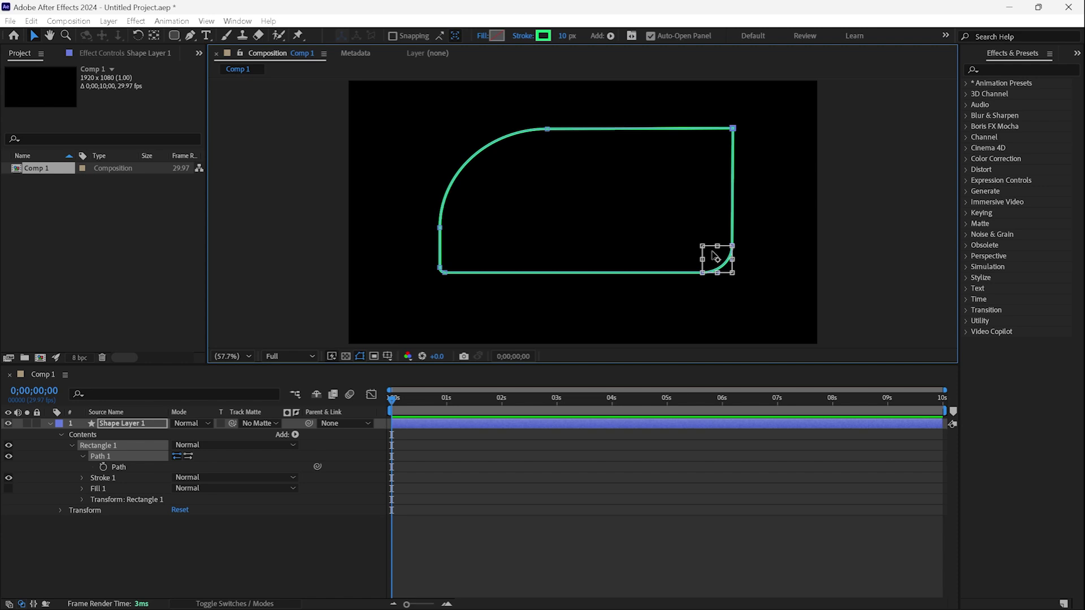
pyautogui.moveTo(701, 247); pyautogui.dragTo(608, 175)
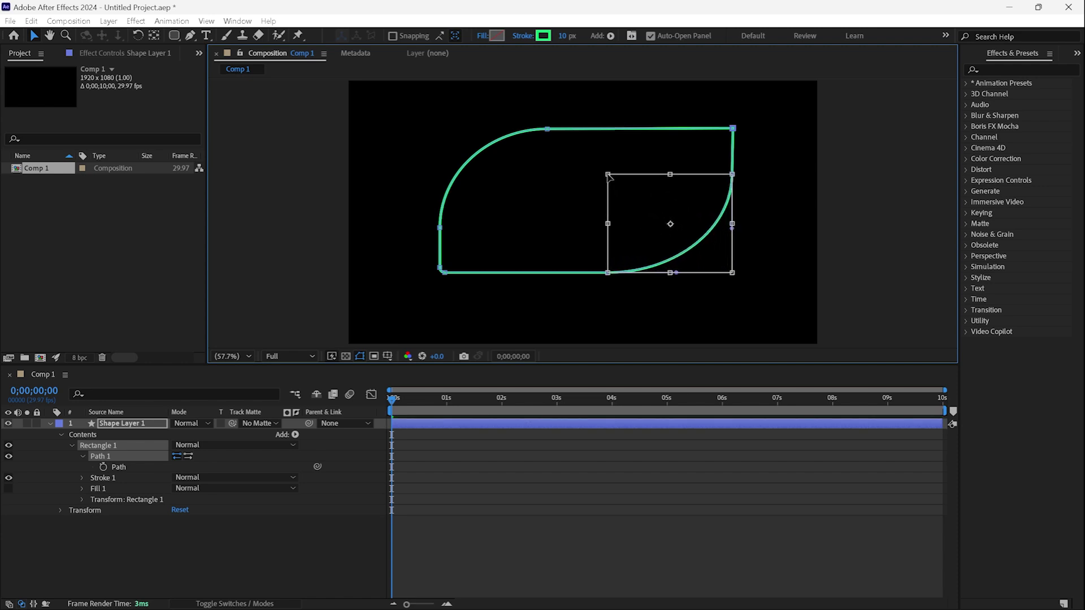
pyautogui.click(284, 544)
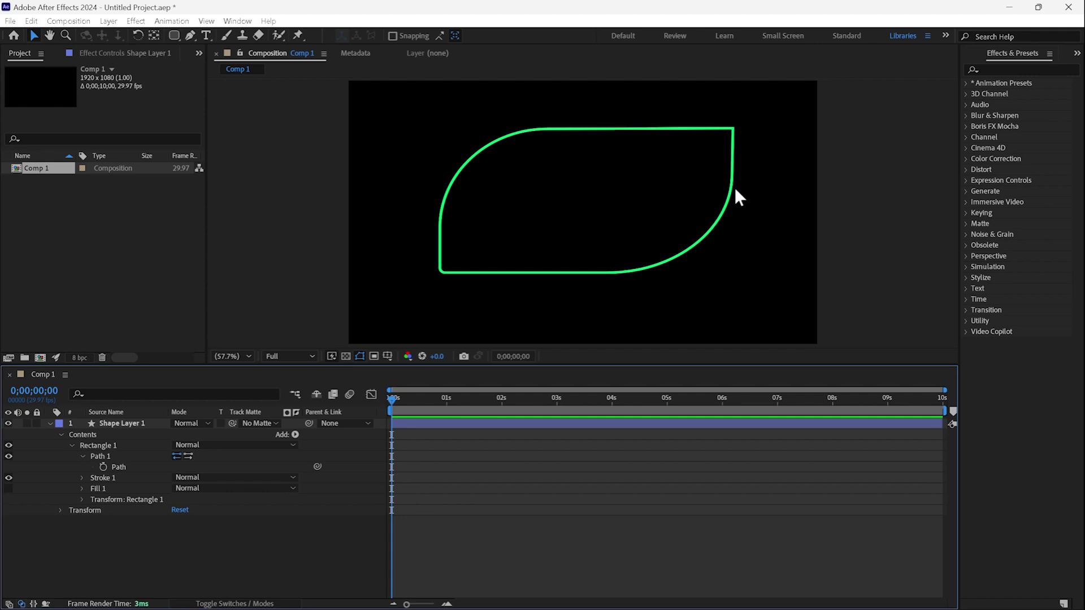
# Collapse the modified rectangle's shape layer and delete it.
pyautogui.click(48, 423)
pyautogui.click(114, 425)
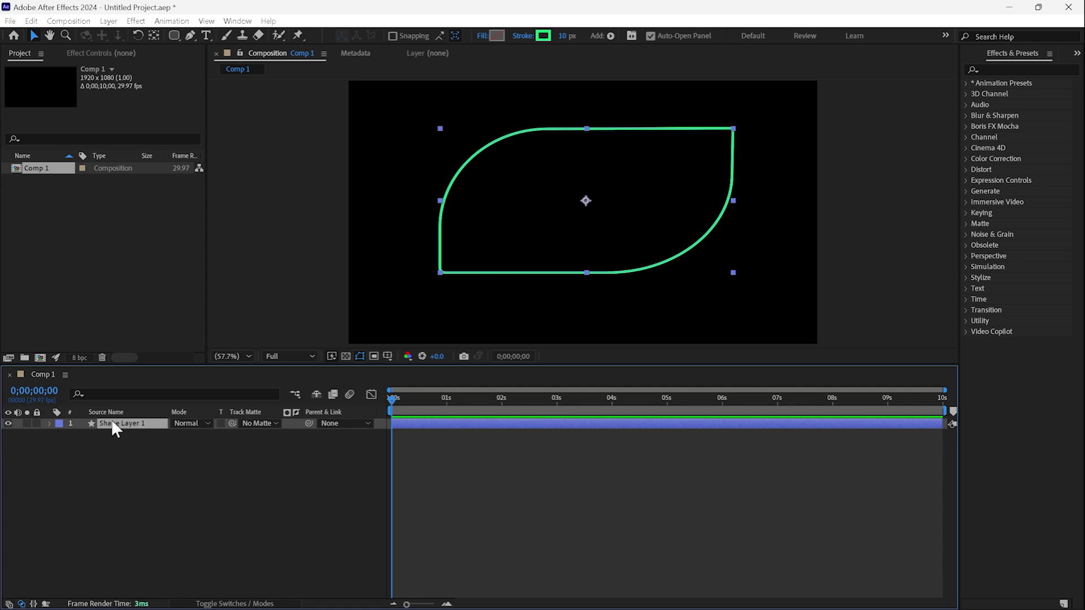
pyautogui.press('Delete')
# Disable the Bezier Path option and draw a wide rectangle across the middle of the composition with the Rectangle tool.
pyautogui.click(174, 35)
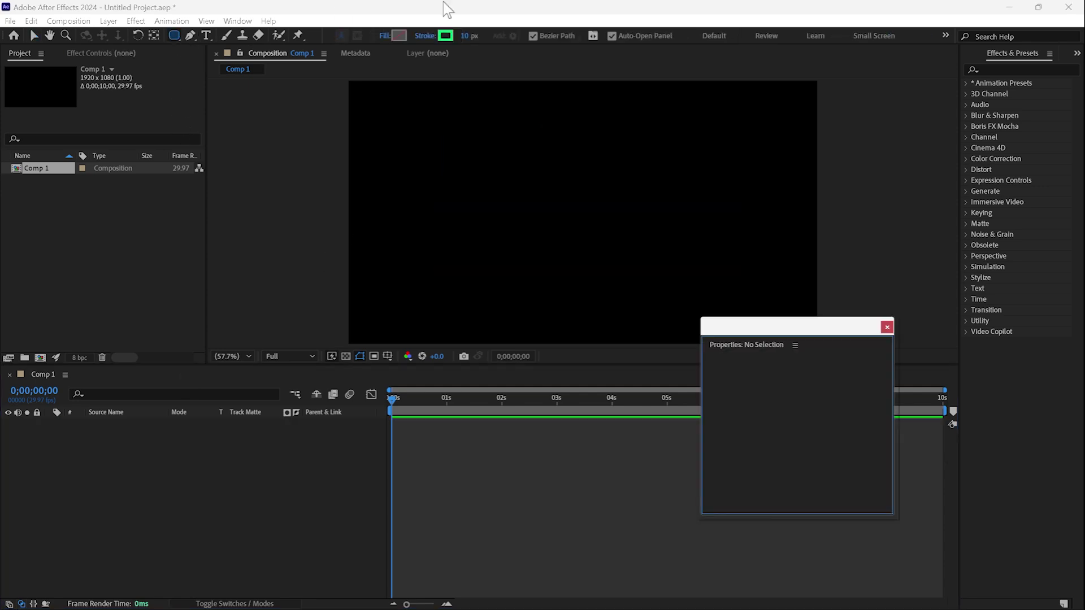
pyautogui.click(532, 36)
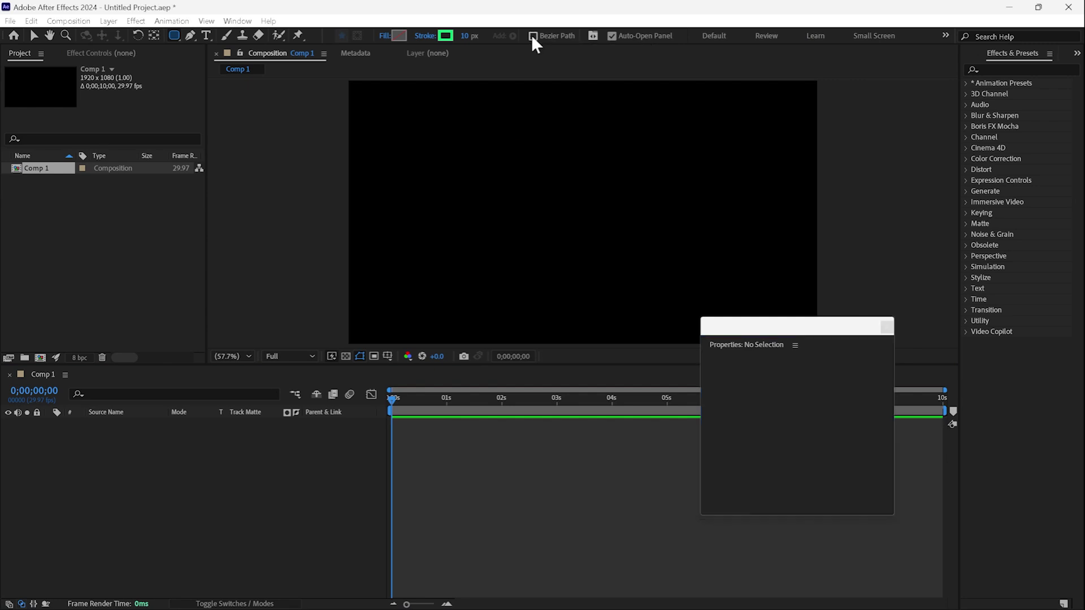
pyautogui.click(886, 328)
pyautogui.moveTo(180, 37); pyautogui.dragTo(228, 35)
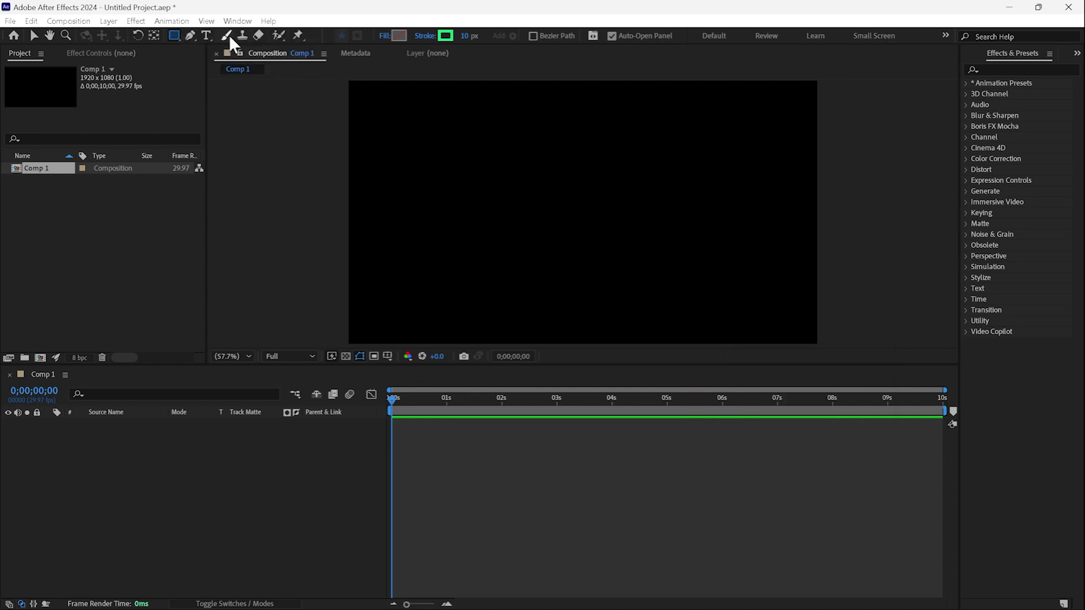
pyautogui.moveTo(420, 119); pyautogui.dragTo(742, 282)
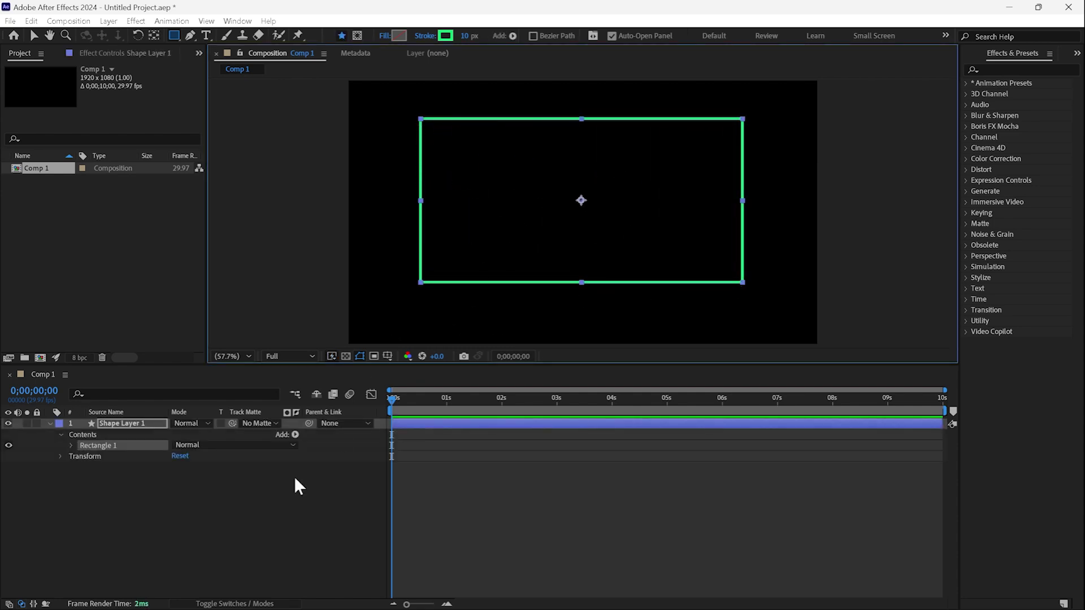
# Expand the new rectangle's path properties and set its Roundness to 163.
pyautogui.click(71, 444)
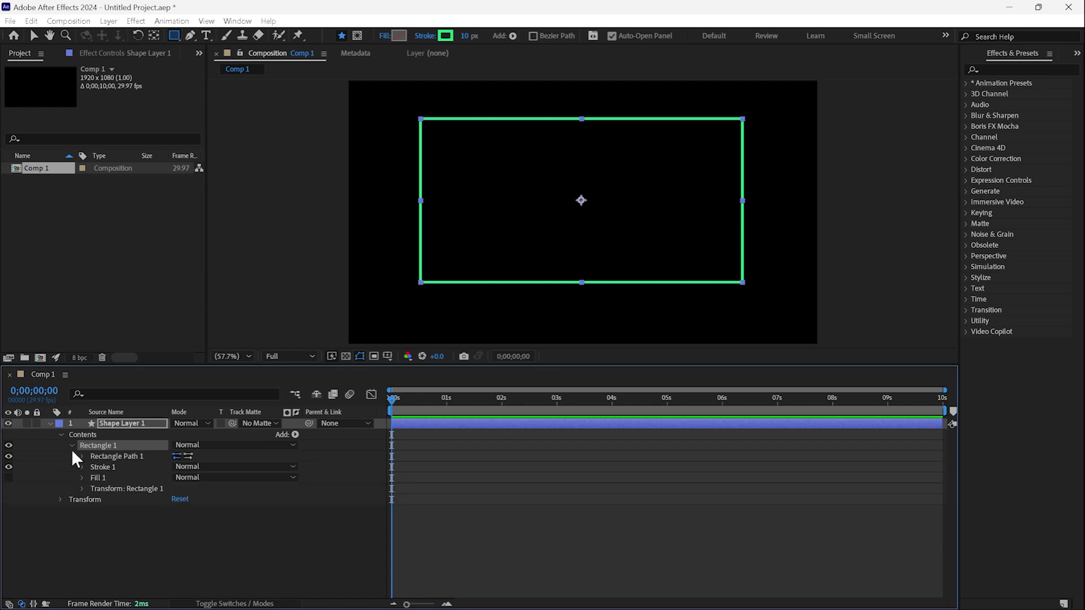
pyautogui.click(82, 455)
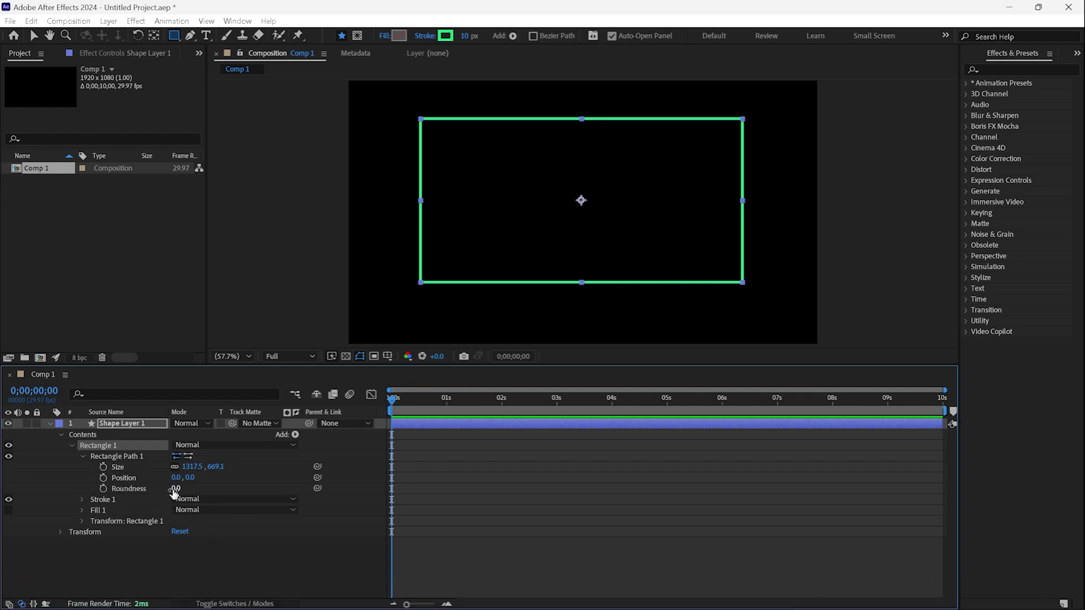
pyautogui.moveTo(174, 489); pyautogui.dragTo(270, 484)
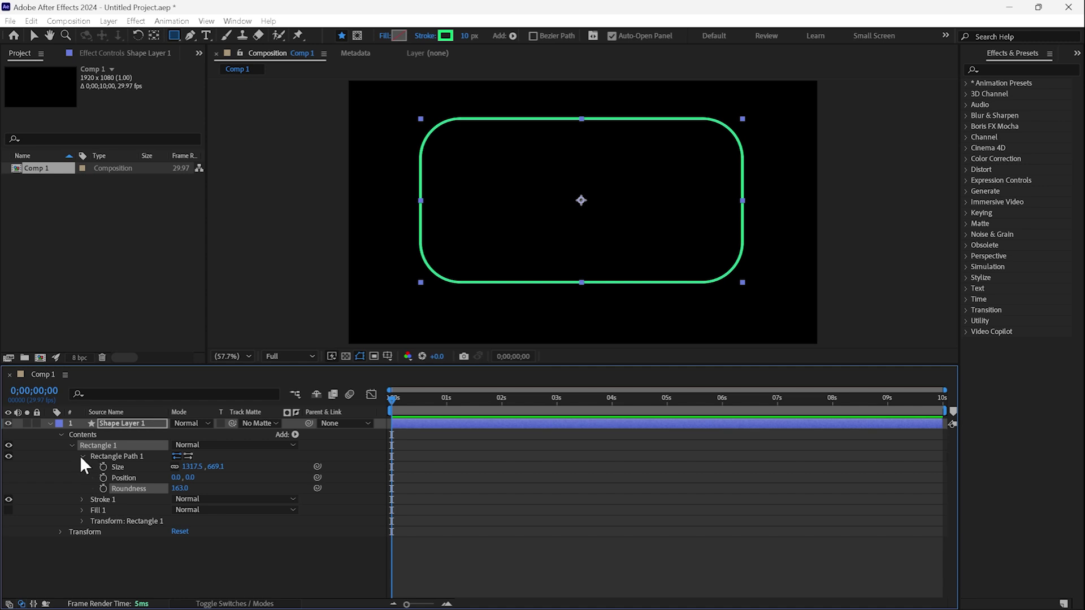
# Convert the rounded rectangle's parametric path to a Bezier path and expand the converted path's properties.
pyautogui.rightClick(126, 458)
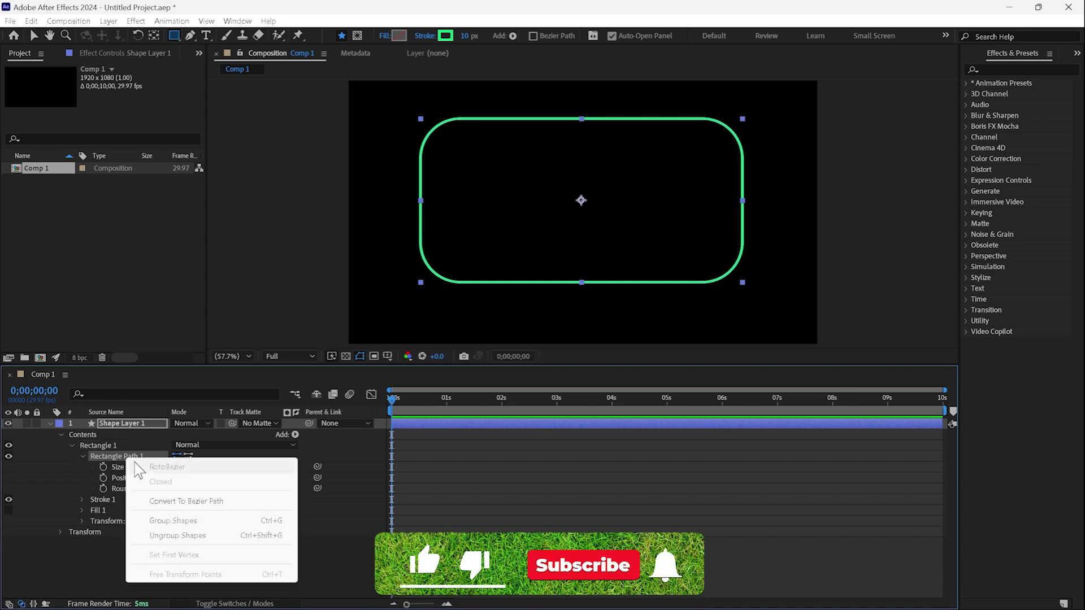
pyautogui.click(187, 501)
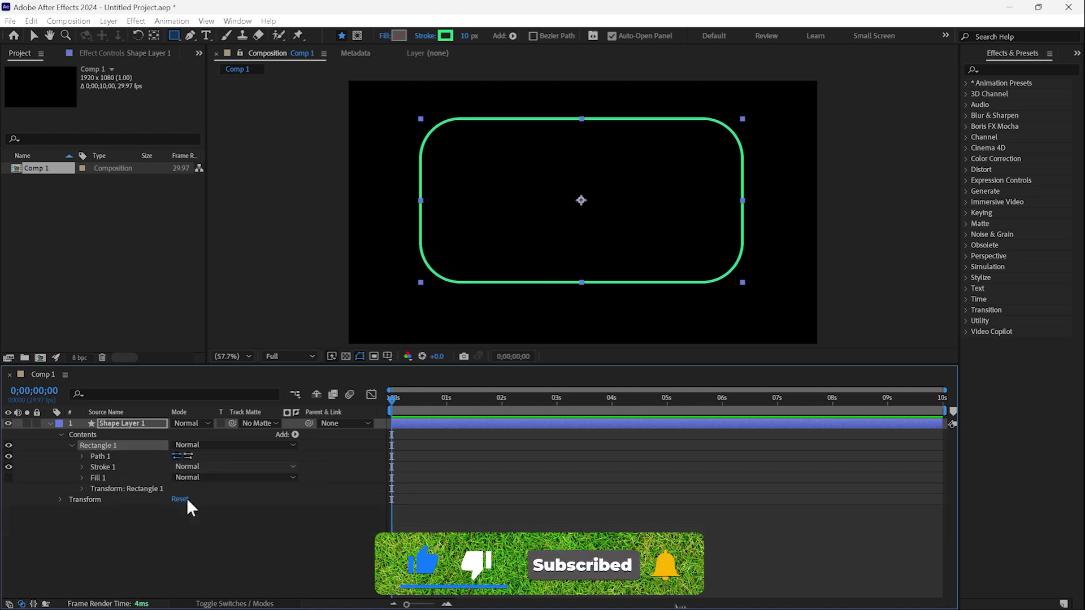
pyautogui.click(81, 456)
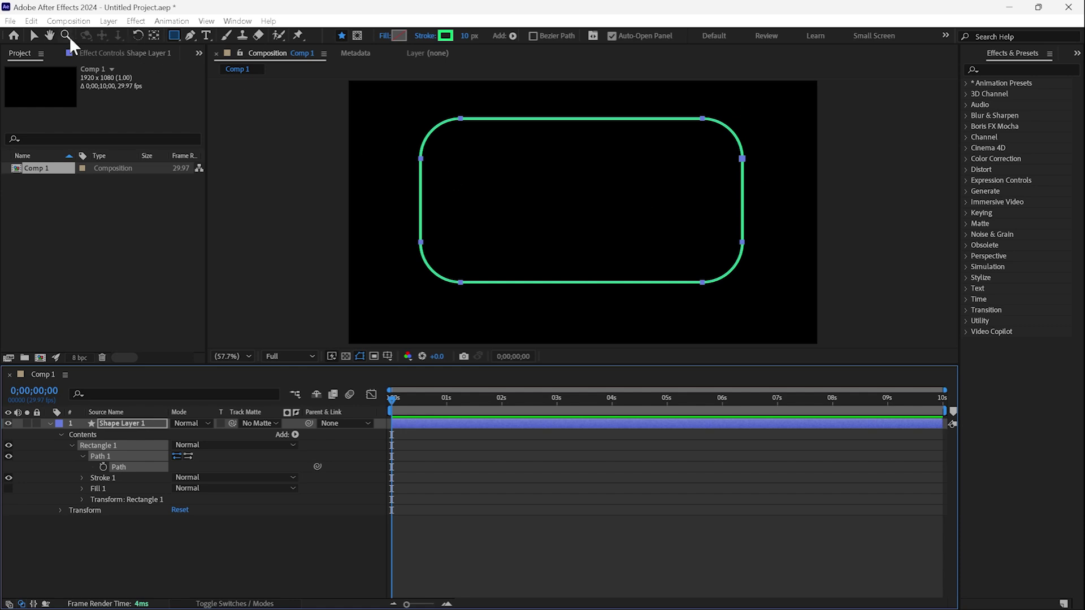
# Select the lower-left corner points of the path, free-transform them outward into a sharp corner, and deselect the shape.
pyautogui.click(31, 37)
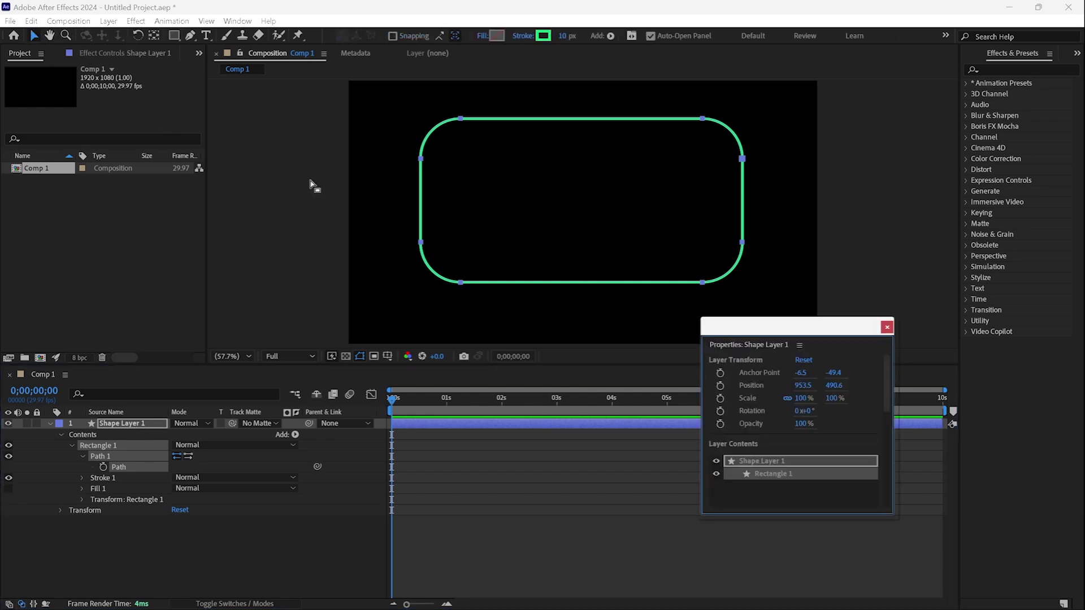
pyautogui.click(891, 325)
pyautogui.moveTo(390, 217); pyautogui.dragTo(500, 316)
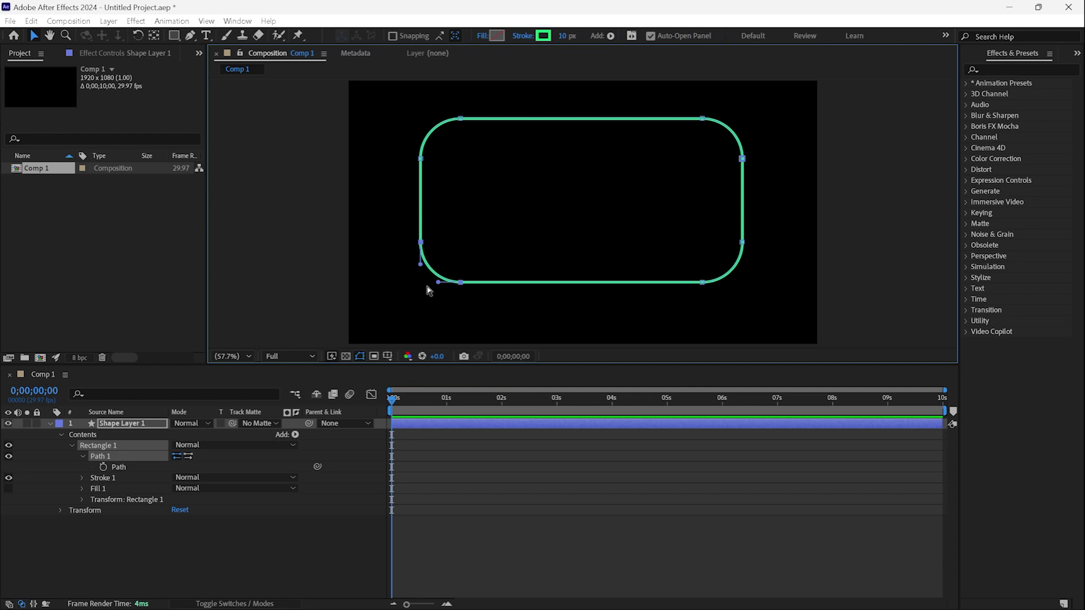
pyautogui.hotkey('ctrl', 't')
pyautogui.moveTo(461, 241); pyautogui.dragTo(420, 282)
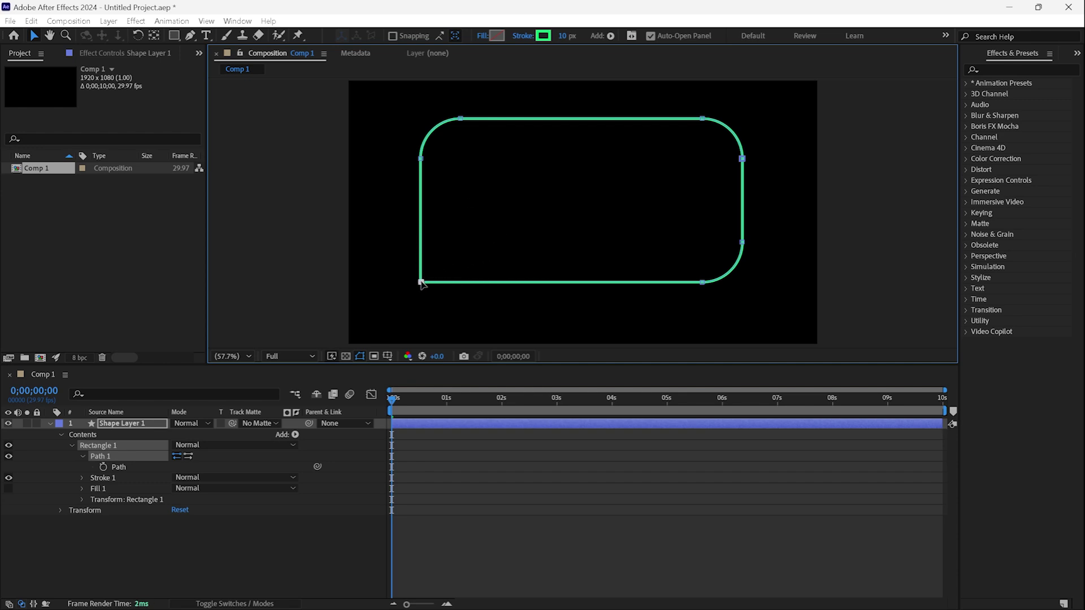
pyautogui.click(264, 524)
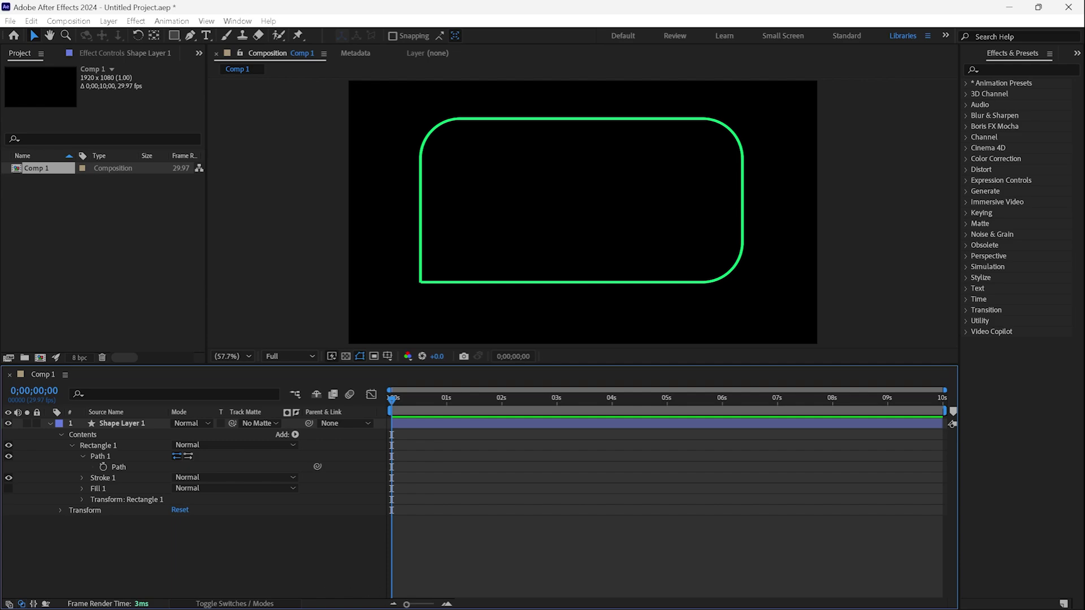
pyautogui.moveTo(826, 604)
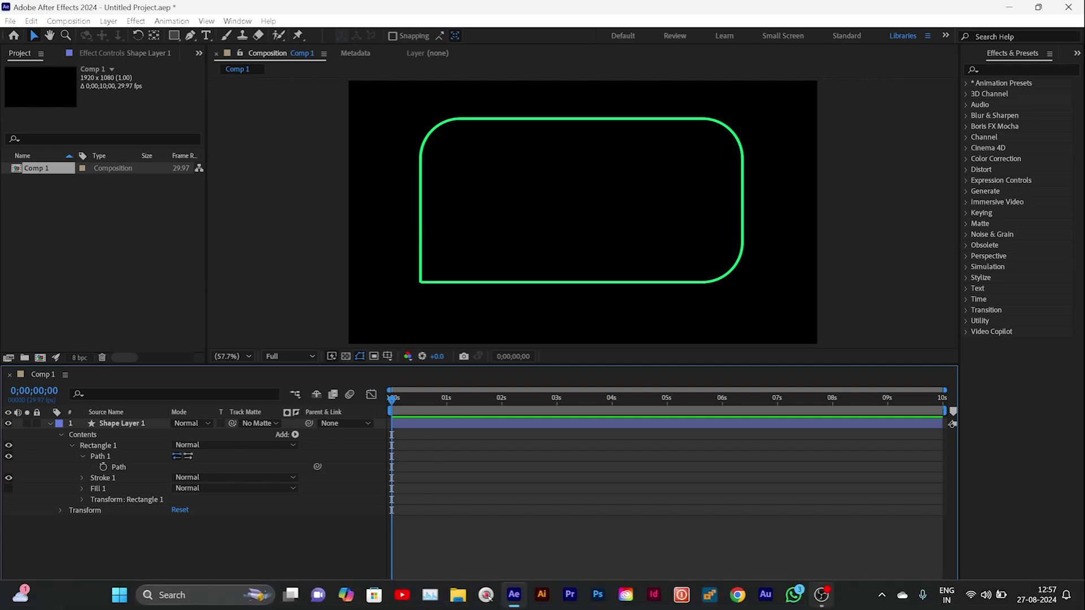
pyautogui.click(823, 536)
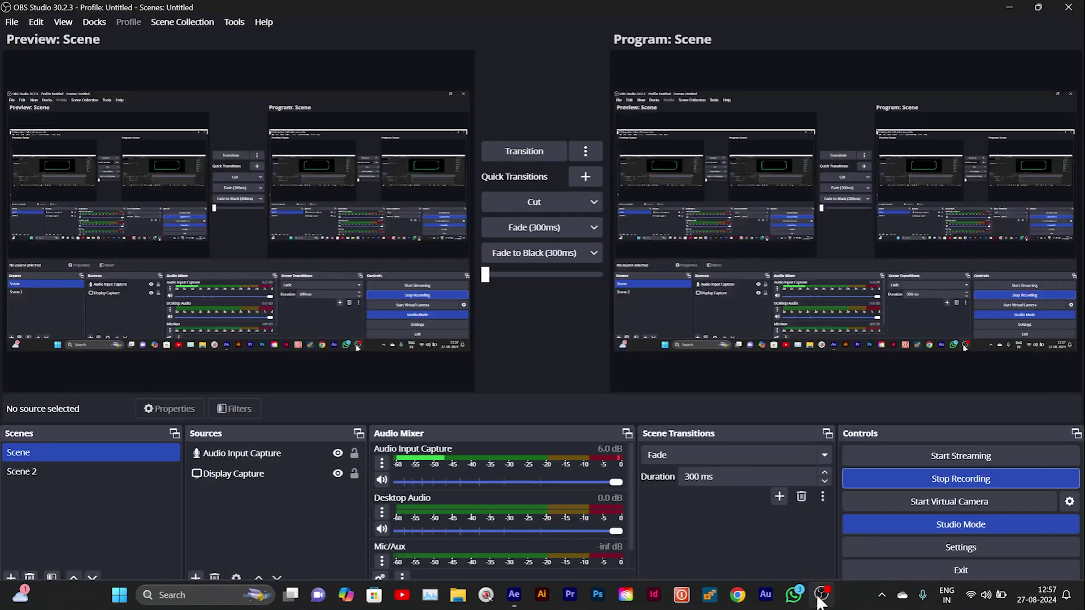
pyautogui.click(899, 481)
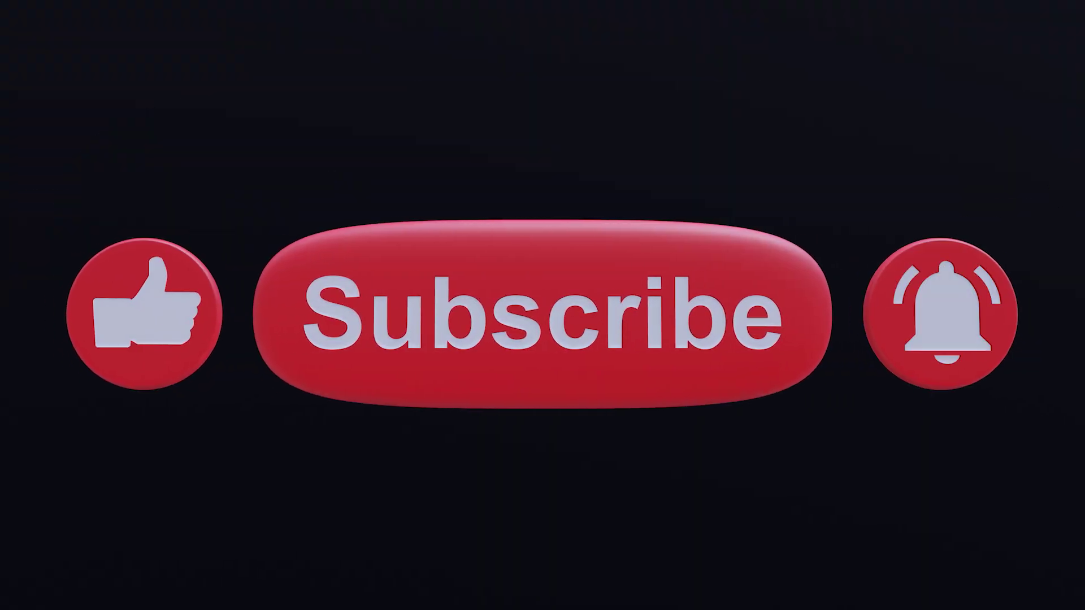